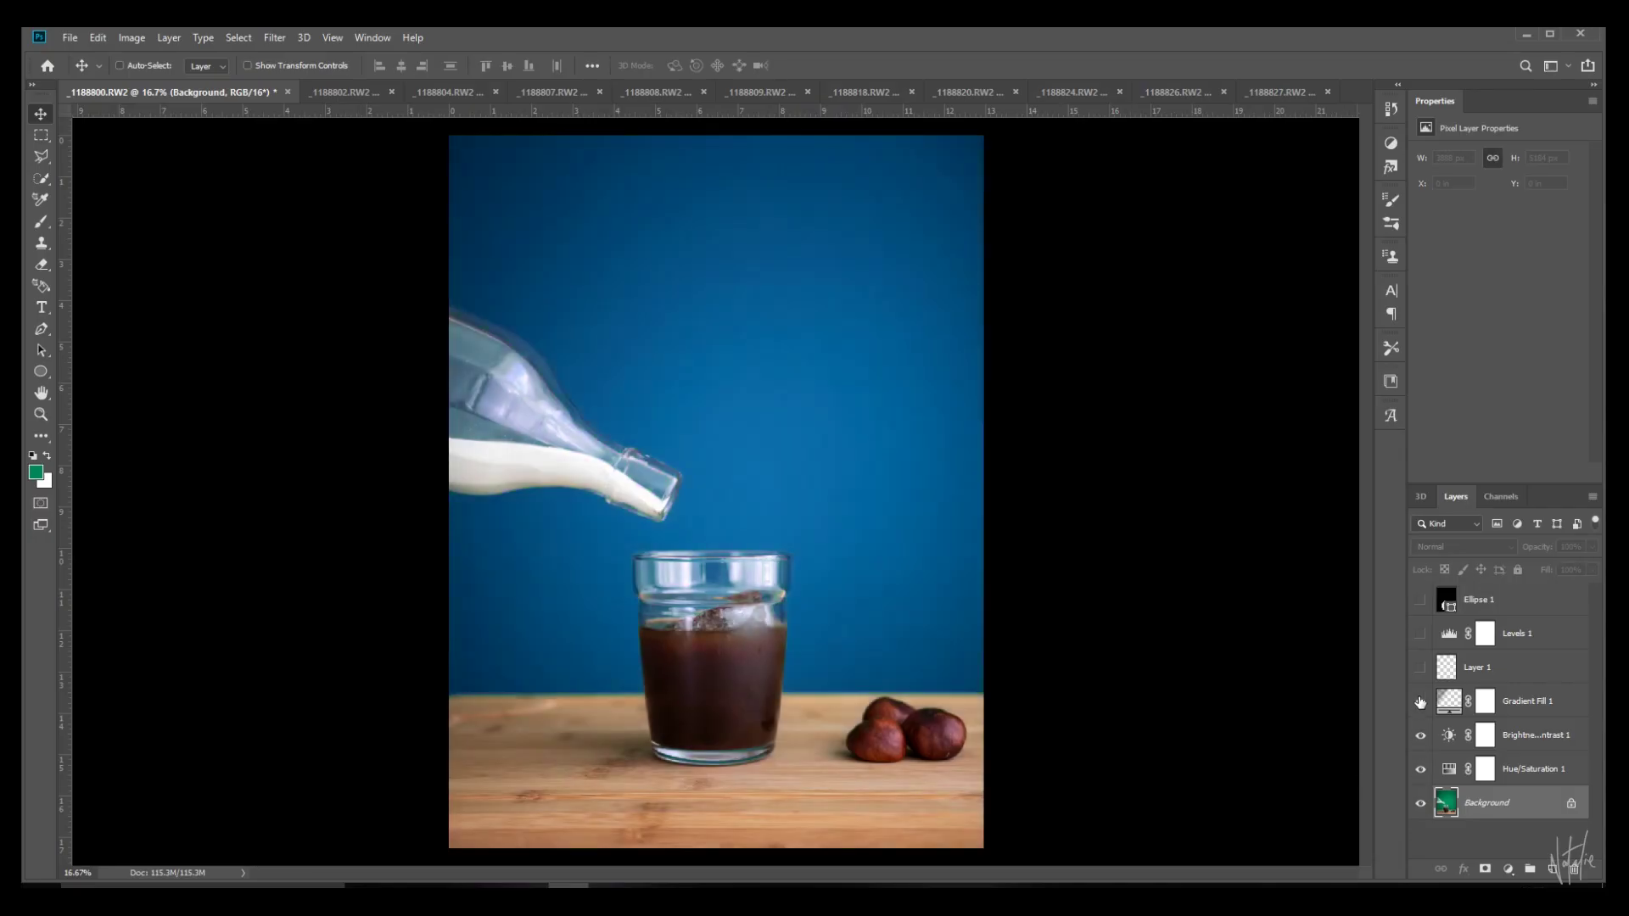
# - Make Layer 1, Levels 1 and Ellipse 1 visible on the blue coffee photo
pyautogui.click(362, 92)
pyautogui.click(1422, 667)
pyautogui.click(1421, 634)
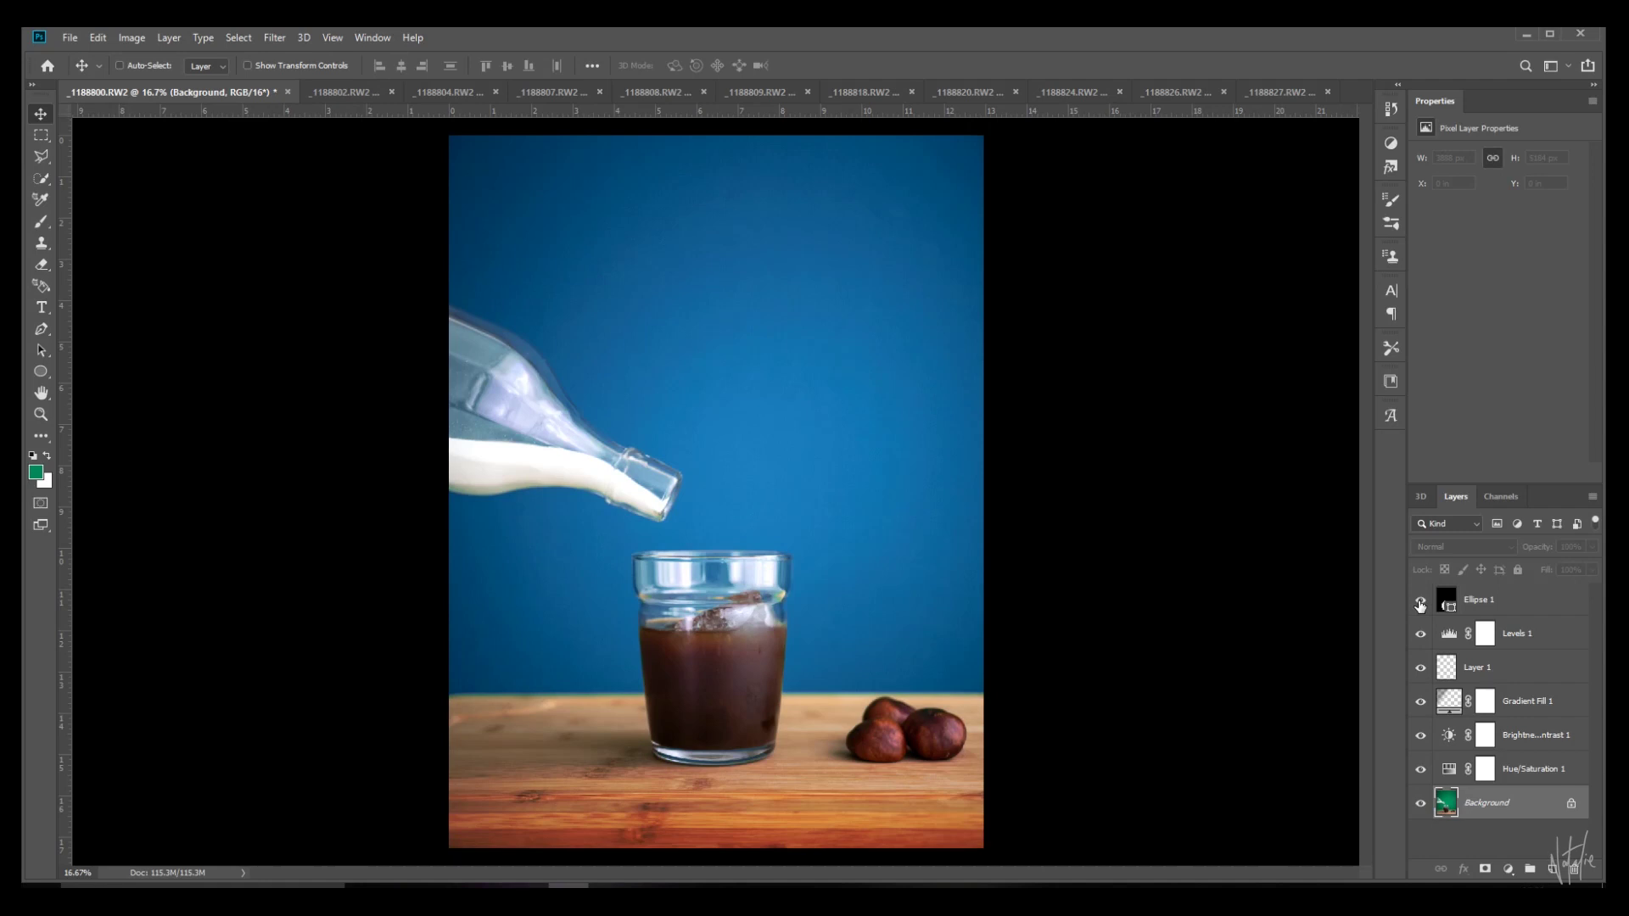
pyautogui.click(1422, 600)
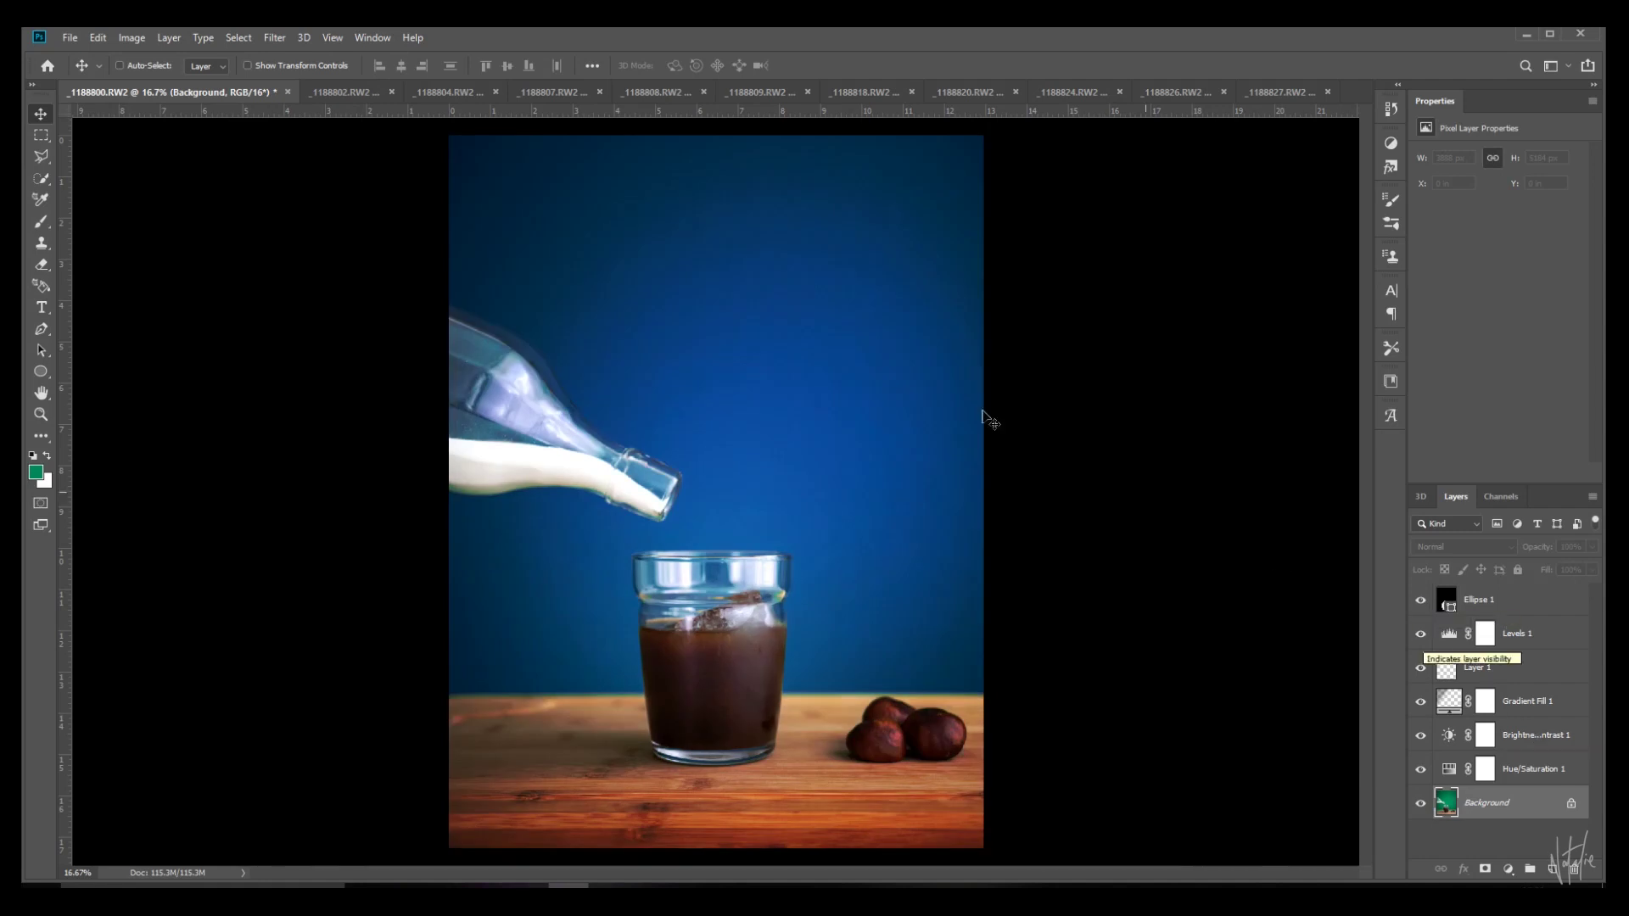
# - Compare with the green photo tabs, then select layers Hue/Saturation 1 through Ellipse 1
pyautogui.click(357, 97)
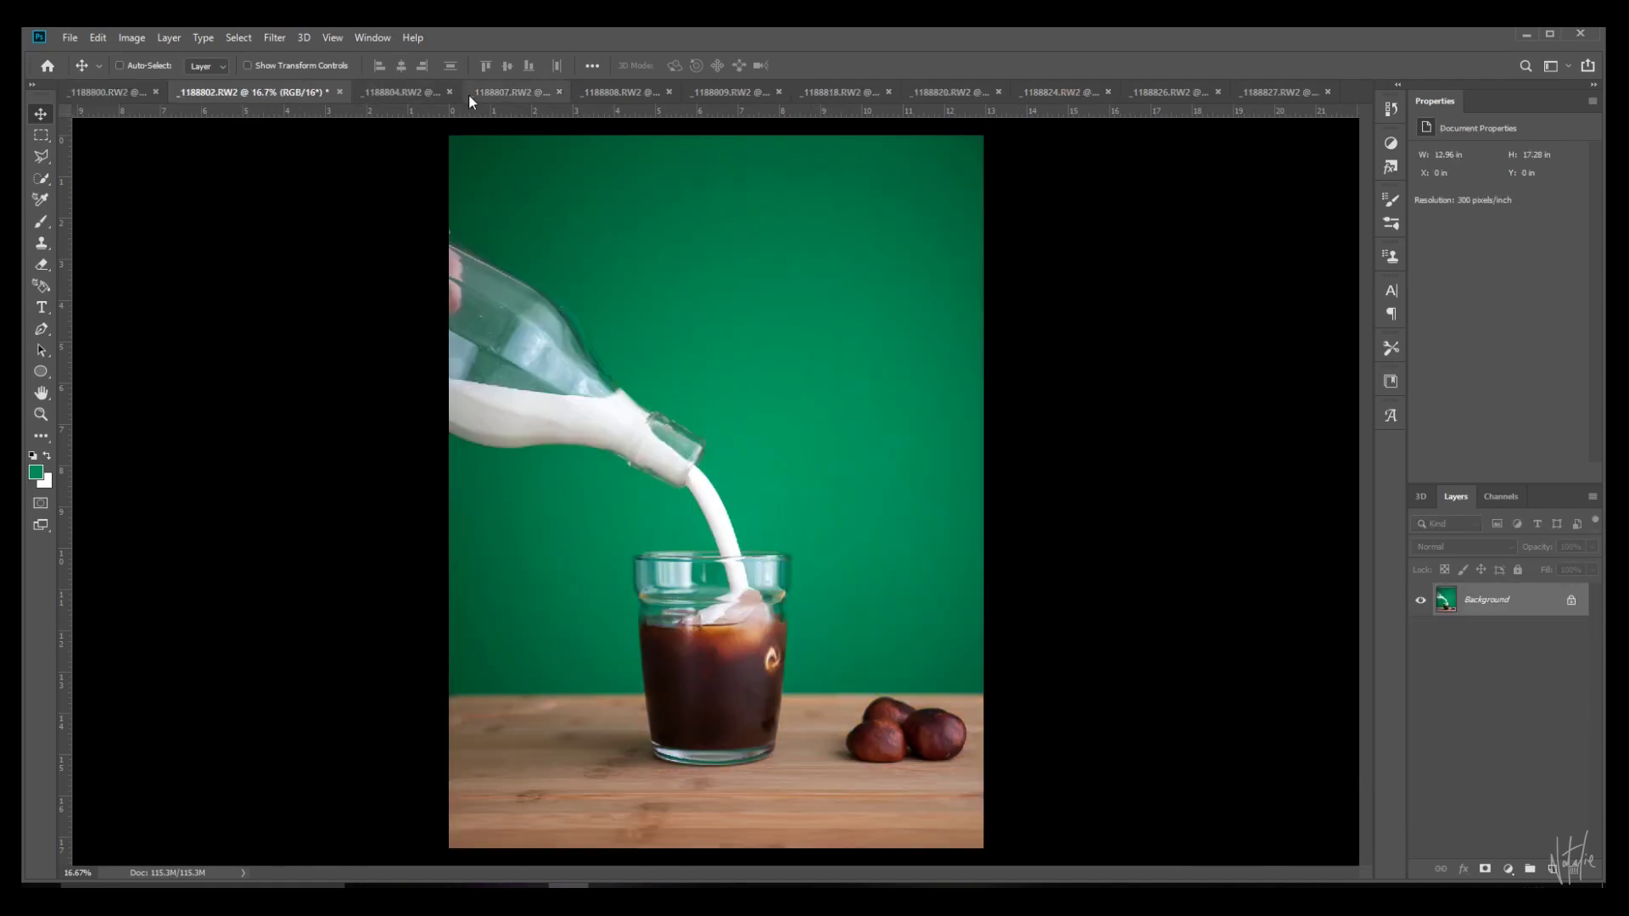
pyautogui.click(416, 99)
pyautogui.click(235, 91)
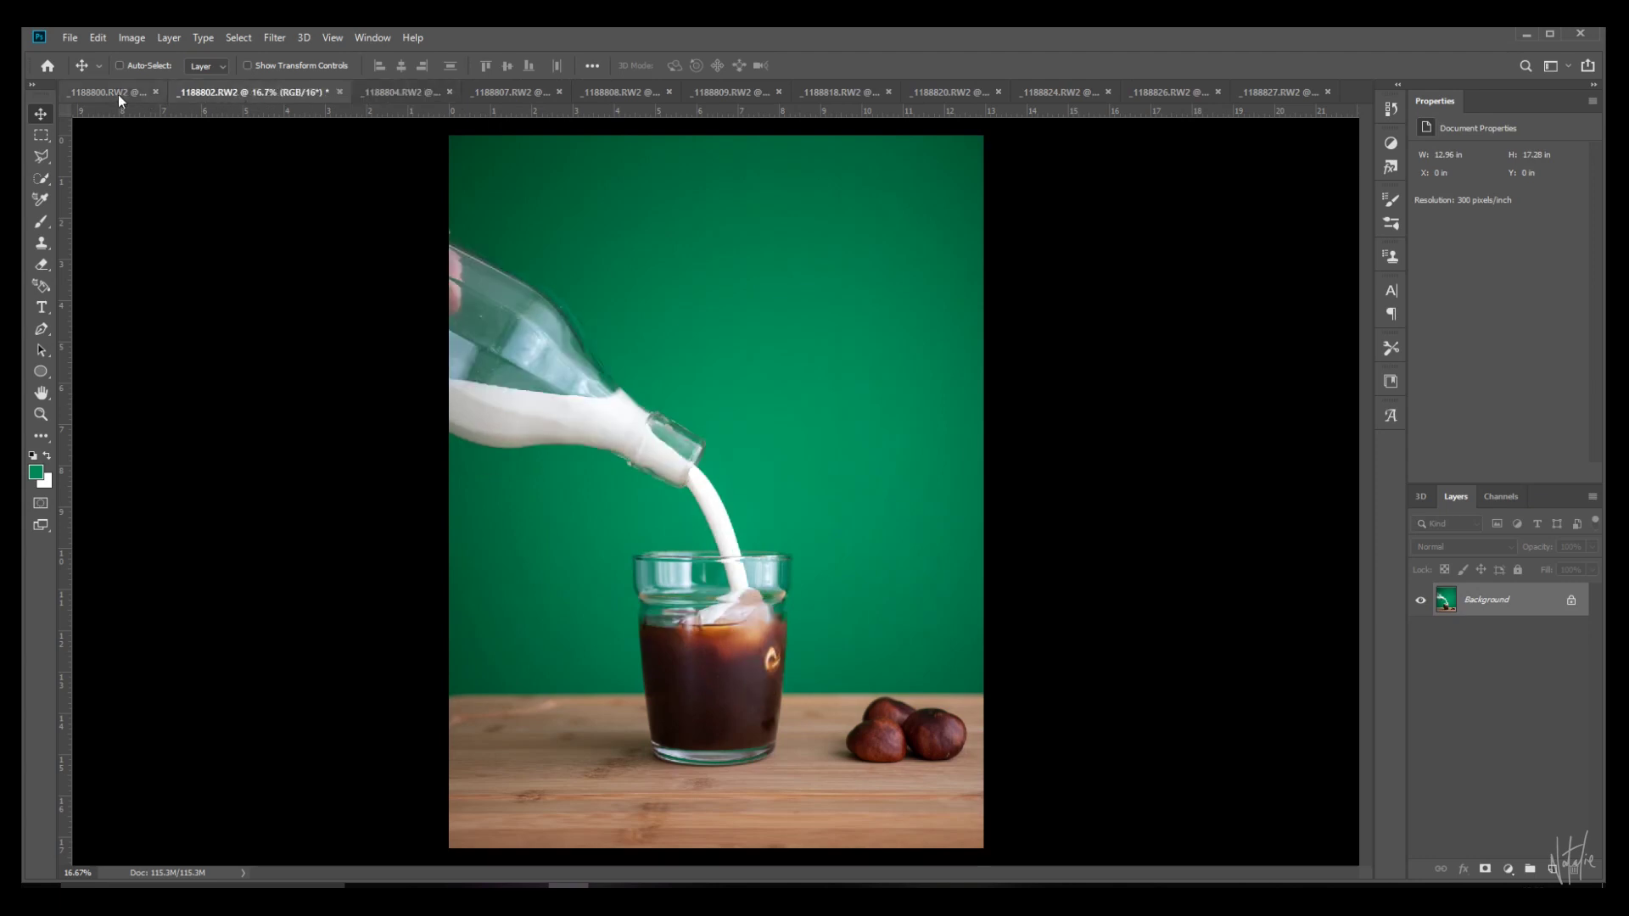
pyautogui.click(111, 94)
pyautogui.click(1529, 772)
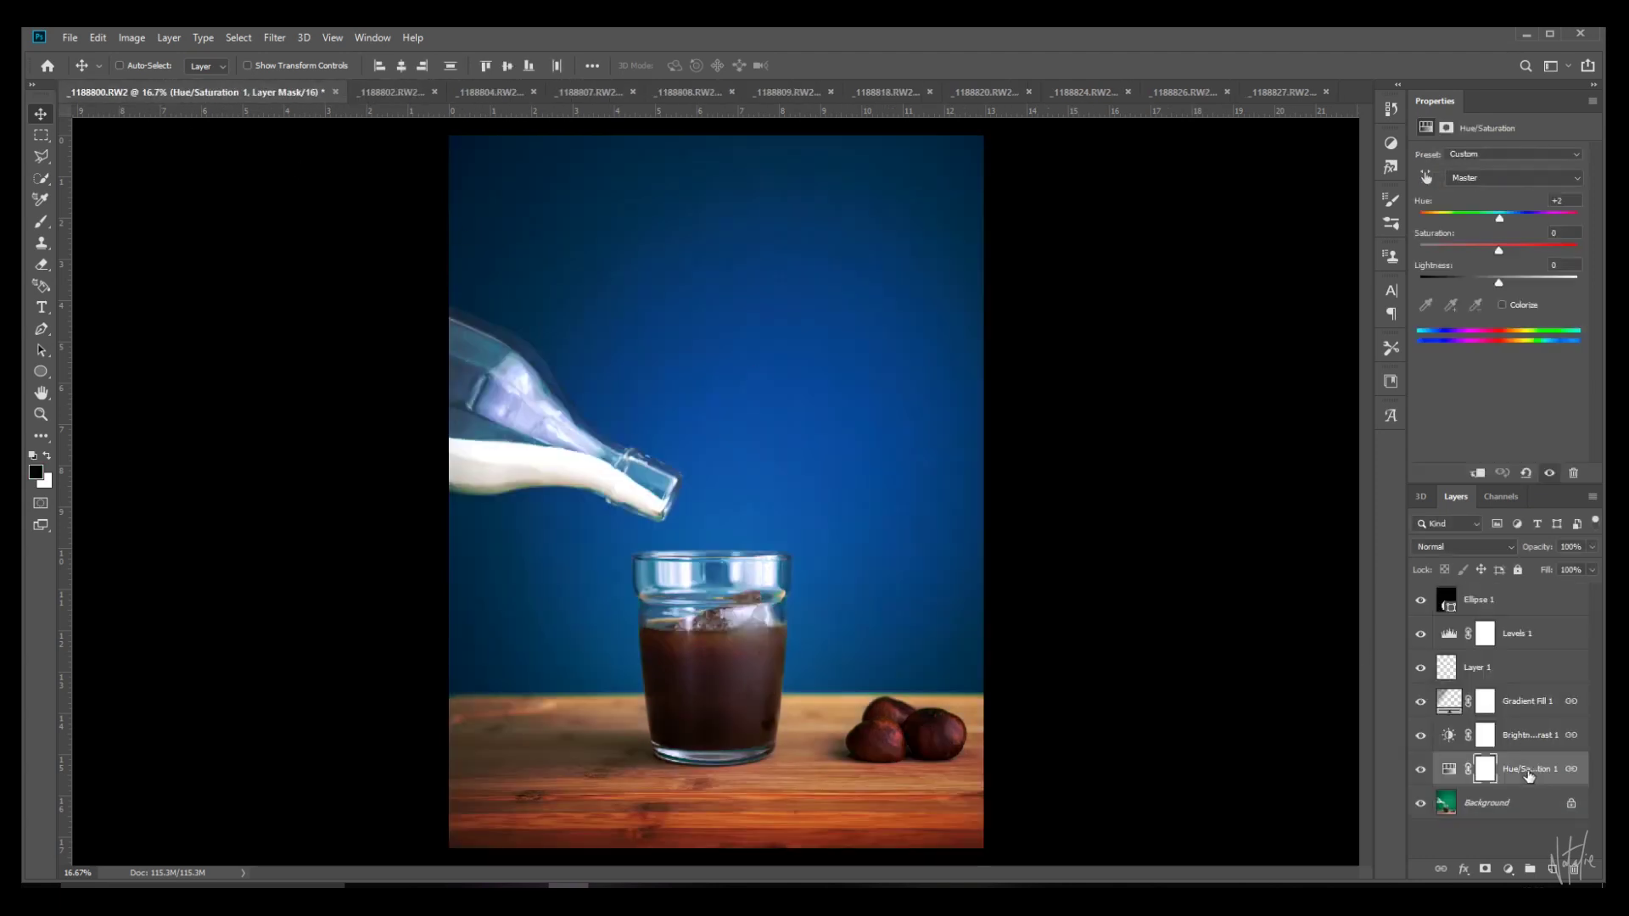
pyautogui.keyDown('shift'); pyautogui.click(1531, 603); pyautogui.keyUp('shift')
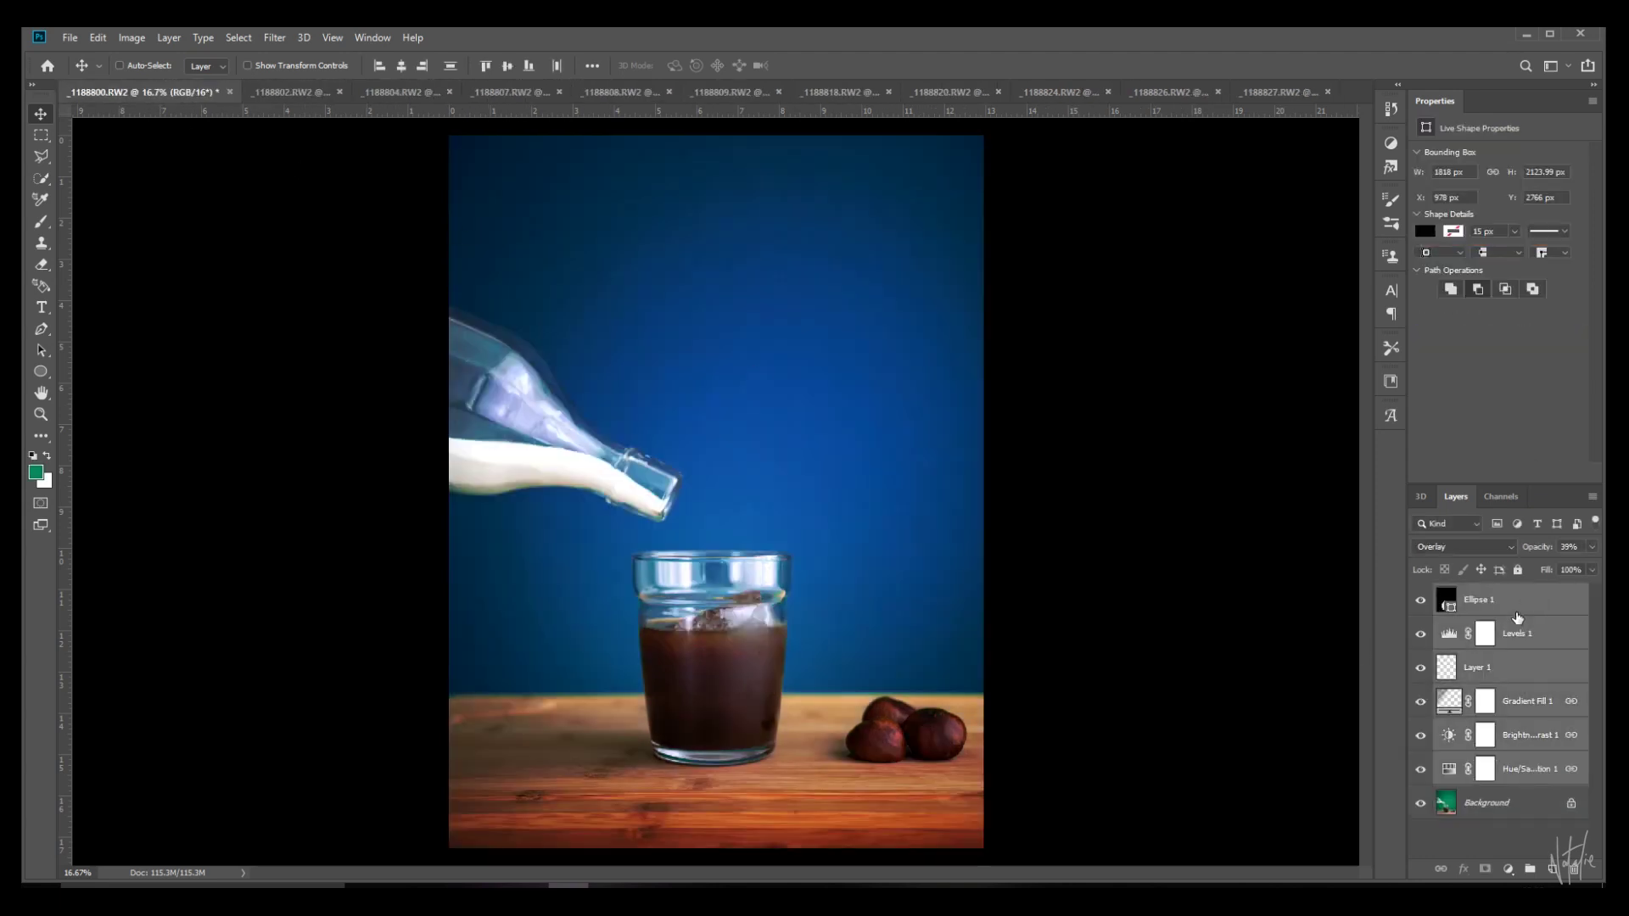
# - Export the selected adjustments as a CUBE color lookup table named coffee_blue_1188800_LUT
pyautogui.click(70, 38)
pyautogui.moveTo(88, 262)
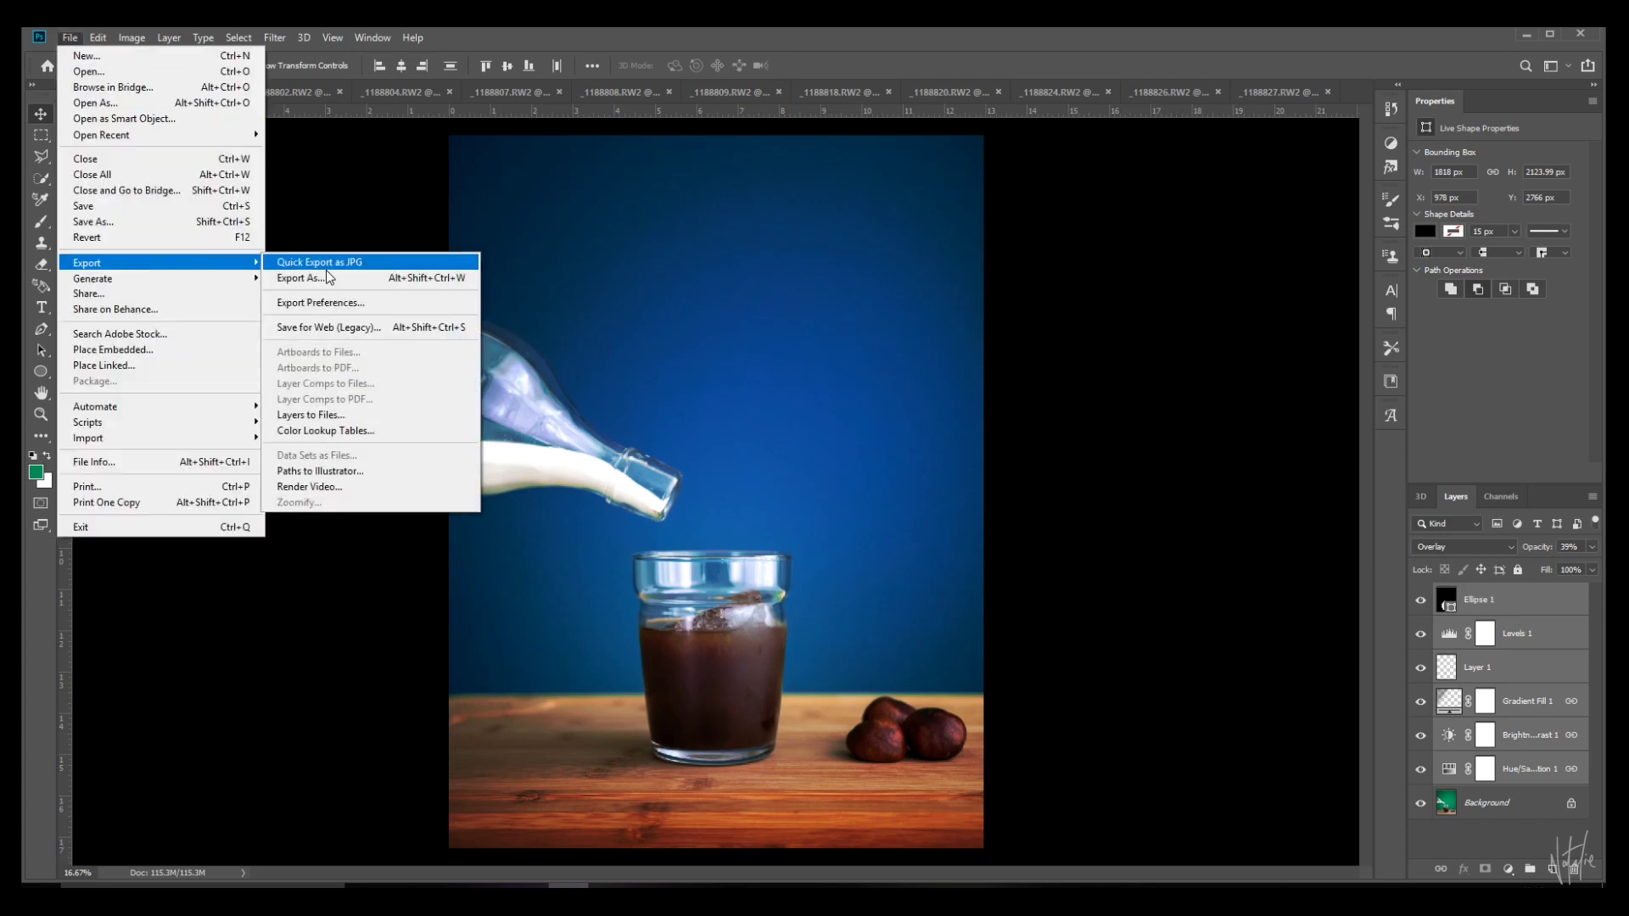
pyautogui.click(326, 431)
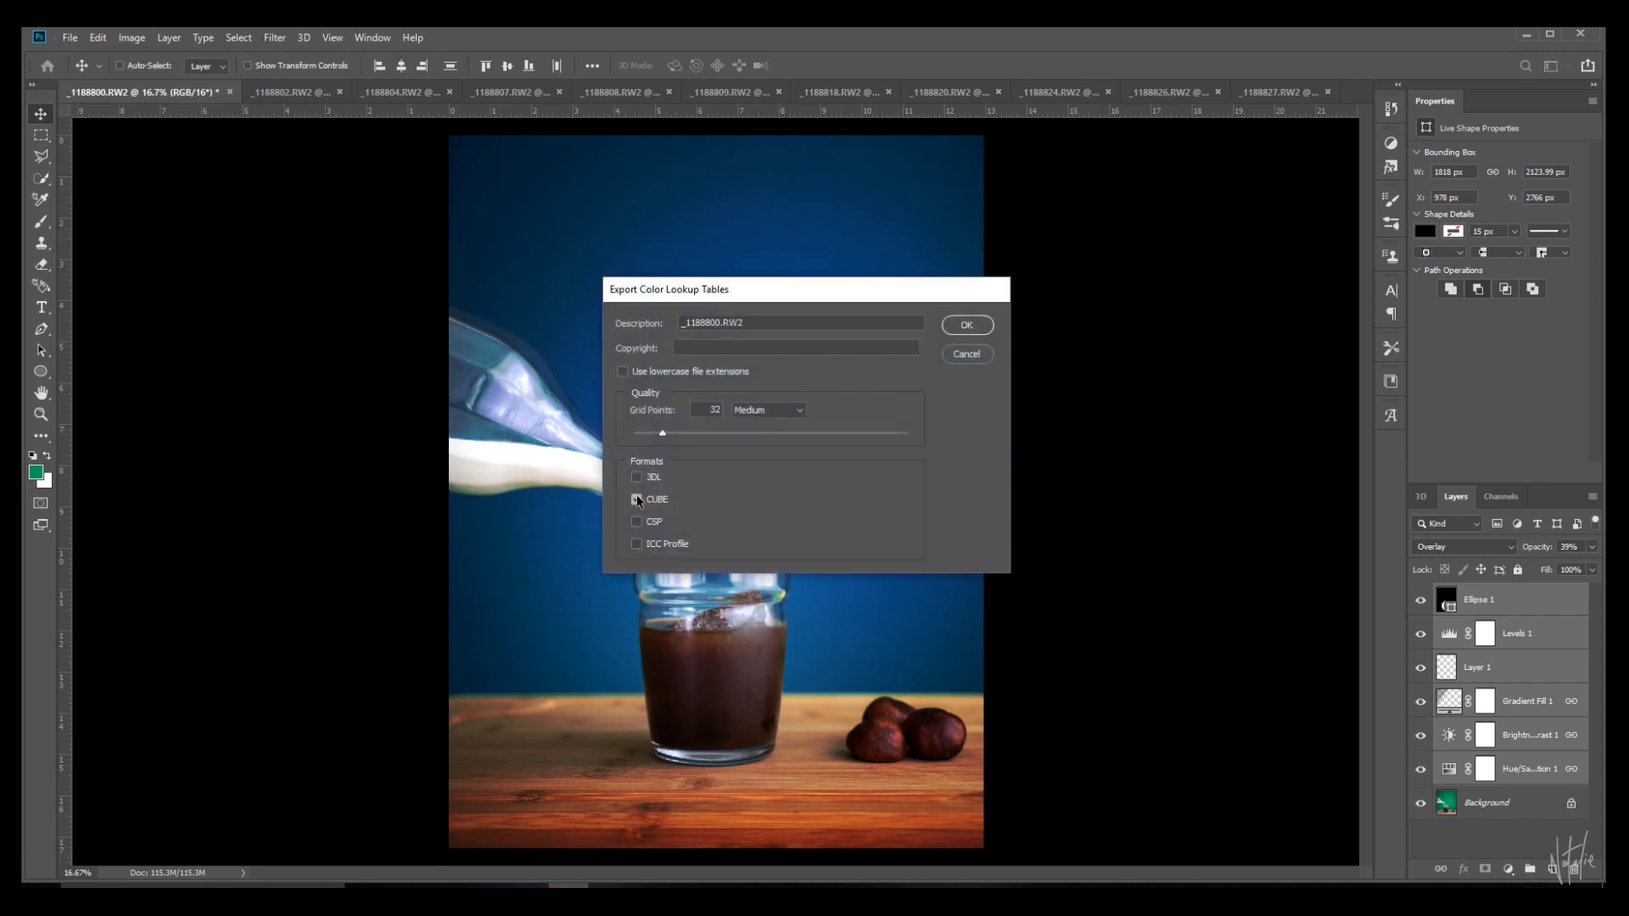
pyautogui.click(967, 324)
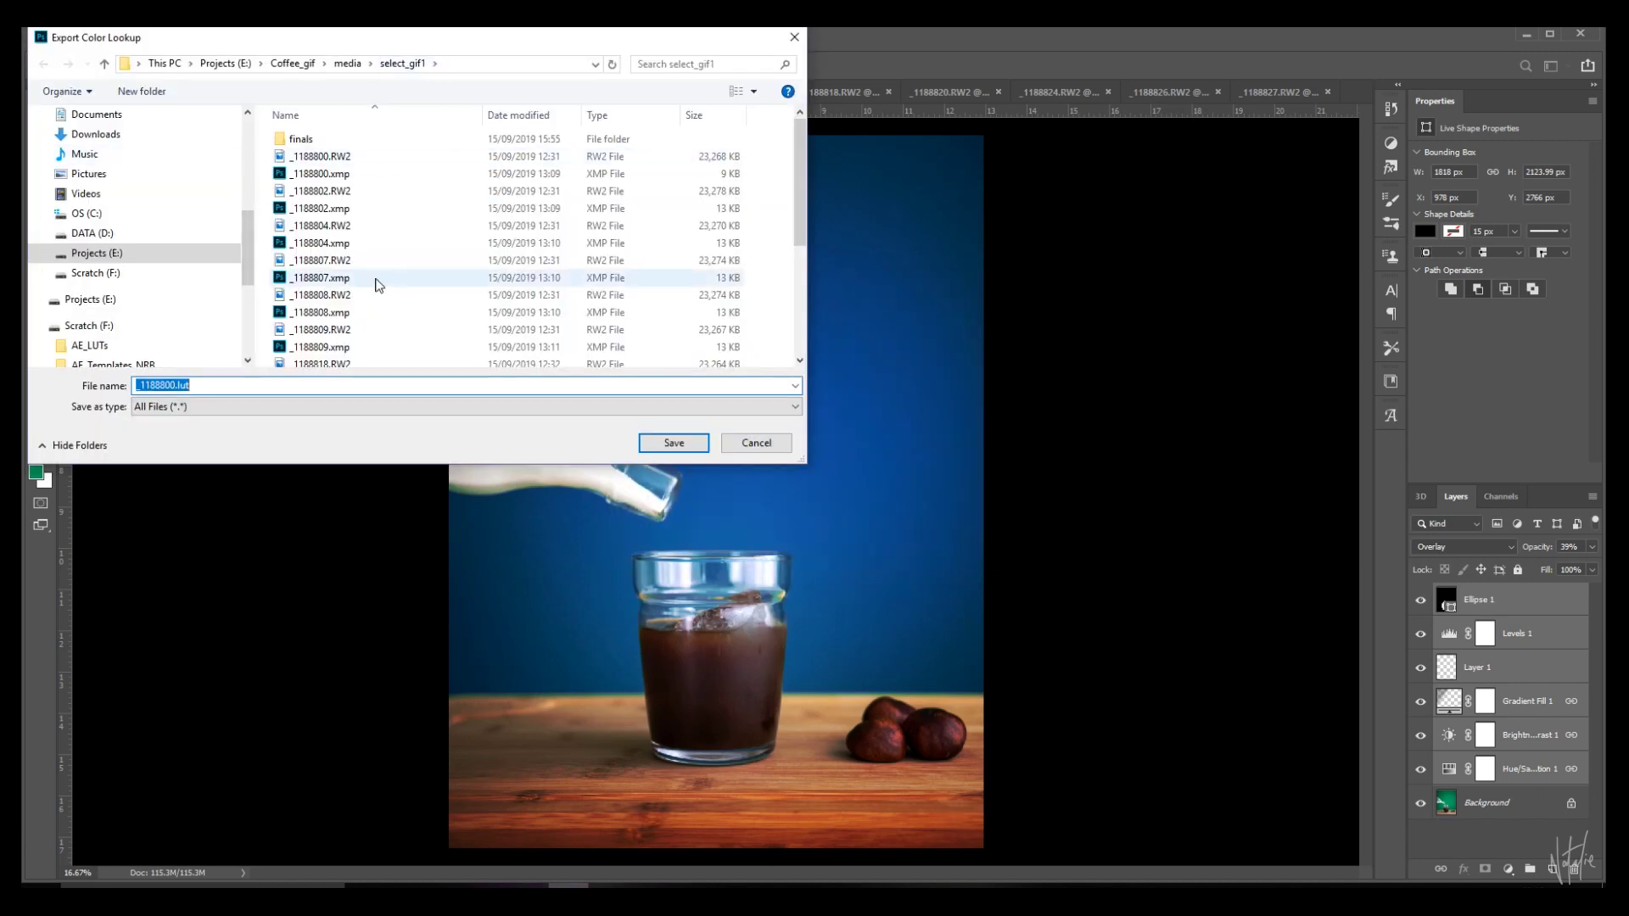
pyautogui.press('Home')
pyautogui.write('cof')
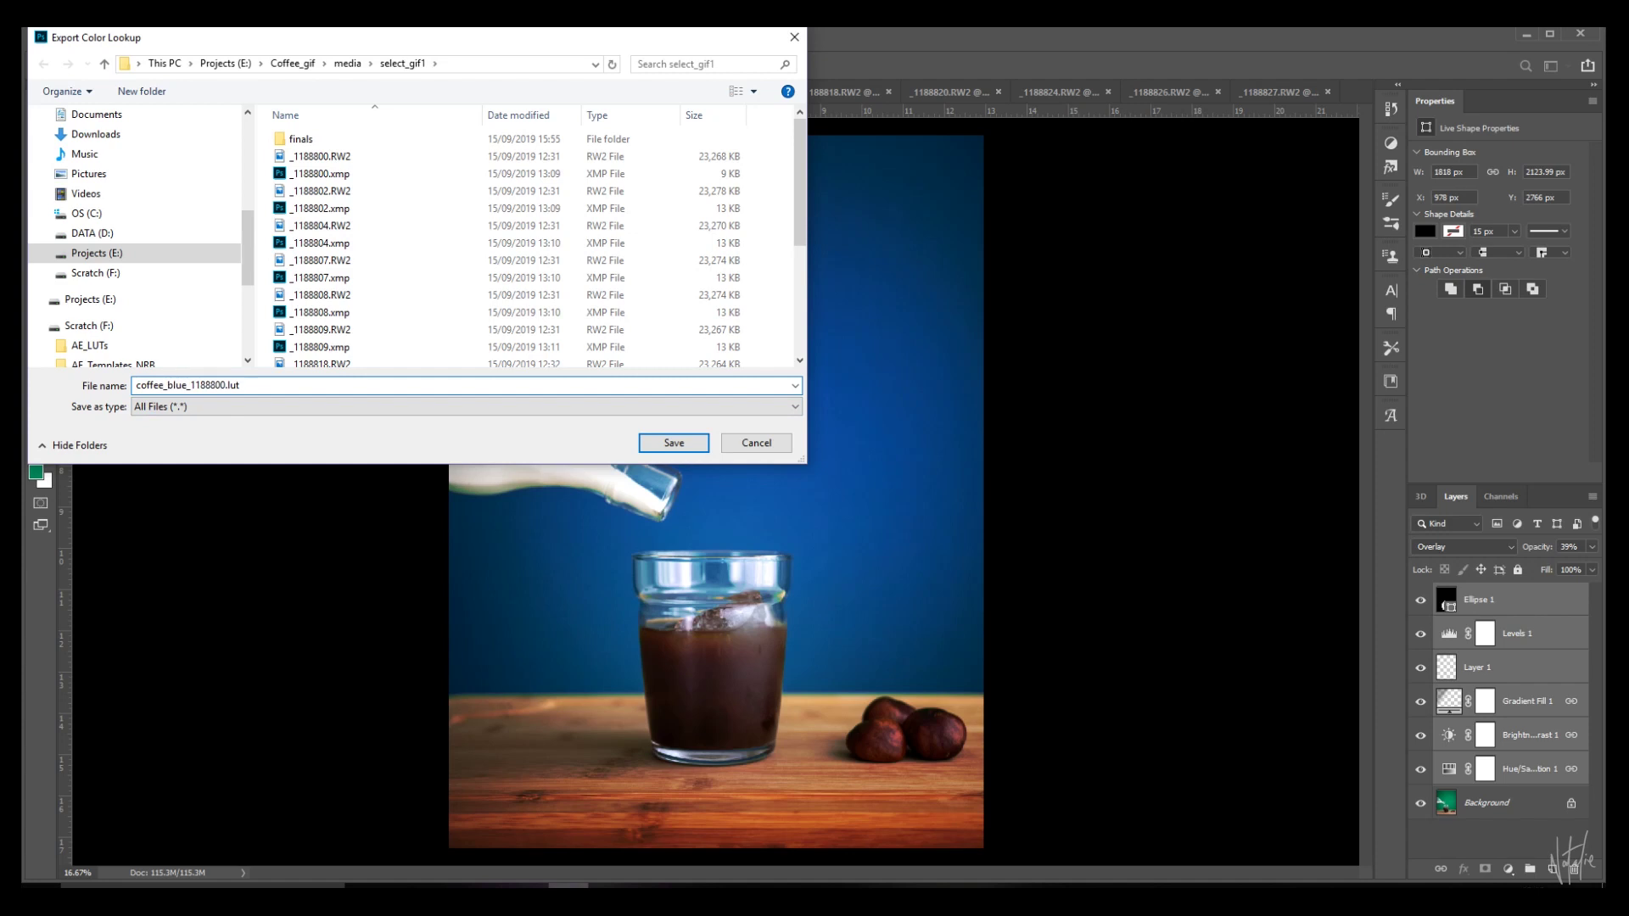
pyautogui.write('T')
pyautogui.click(674, 444)
# - Select coffee_blue_1188800_LUT.CUBE in the select_gif1 folder in File Explorer
pyautogui.hotkey('alt', 'Tab')
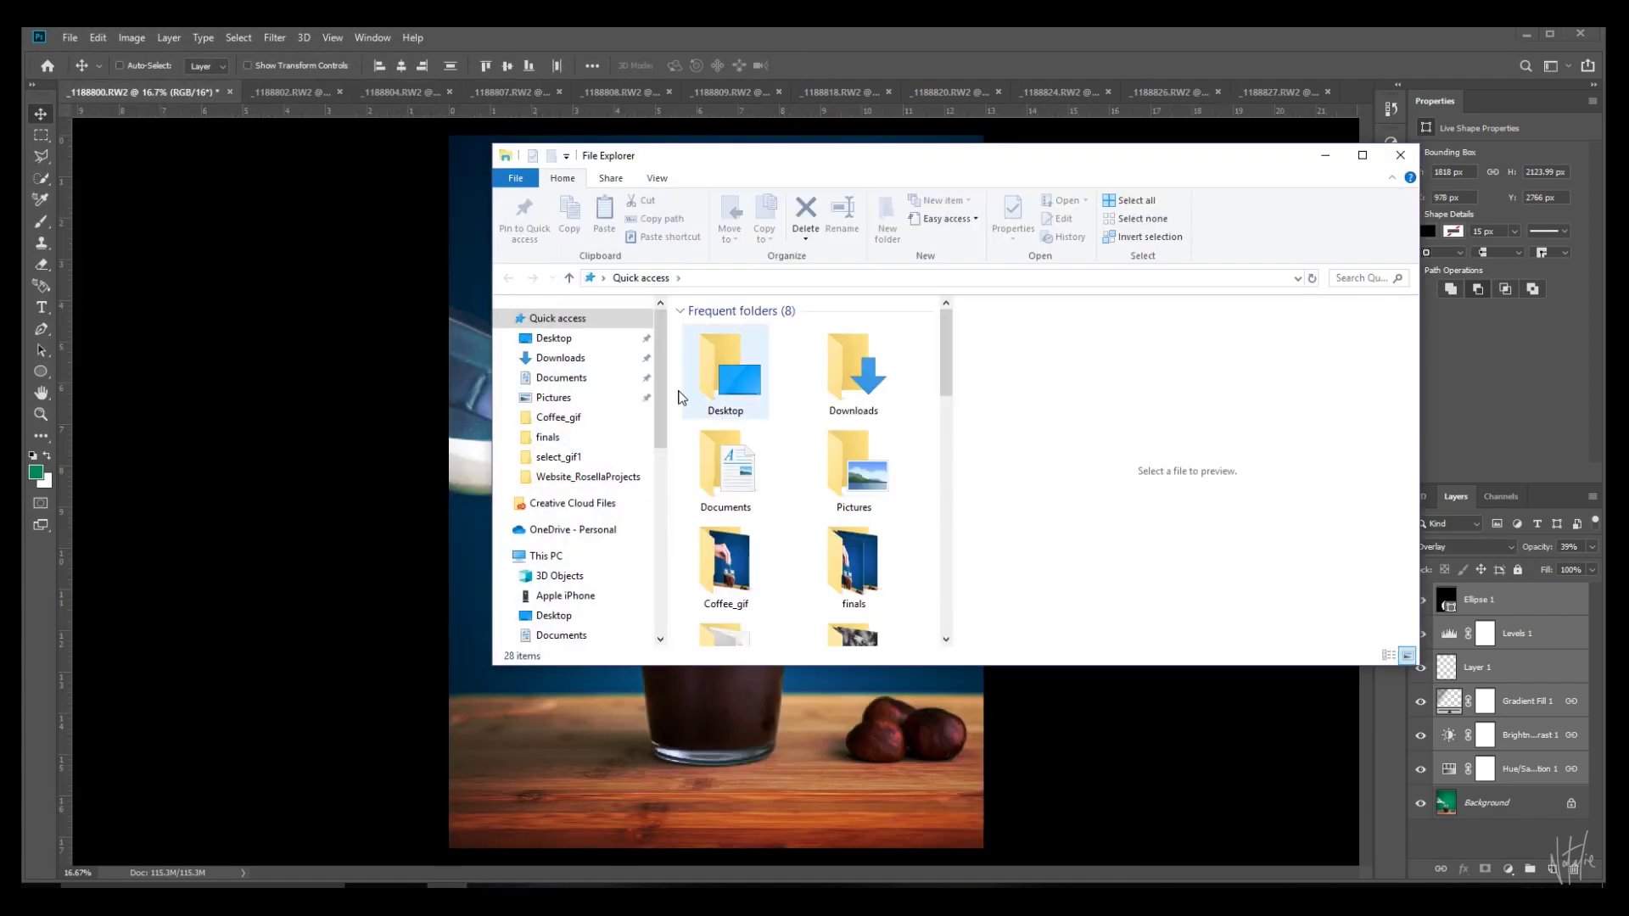
pyautogui.doubleClick(557, 456)
pyautogui.scroll(-5, 757, 440)
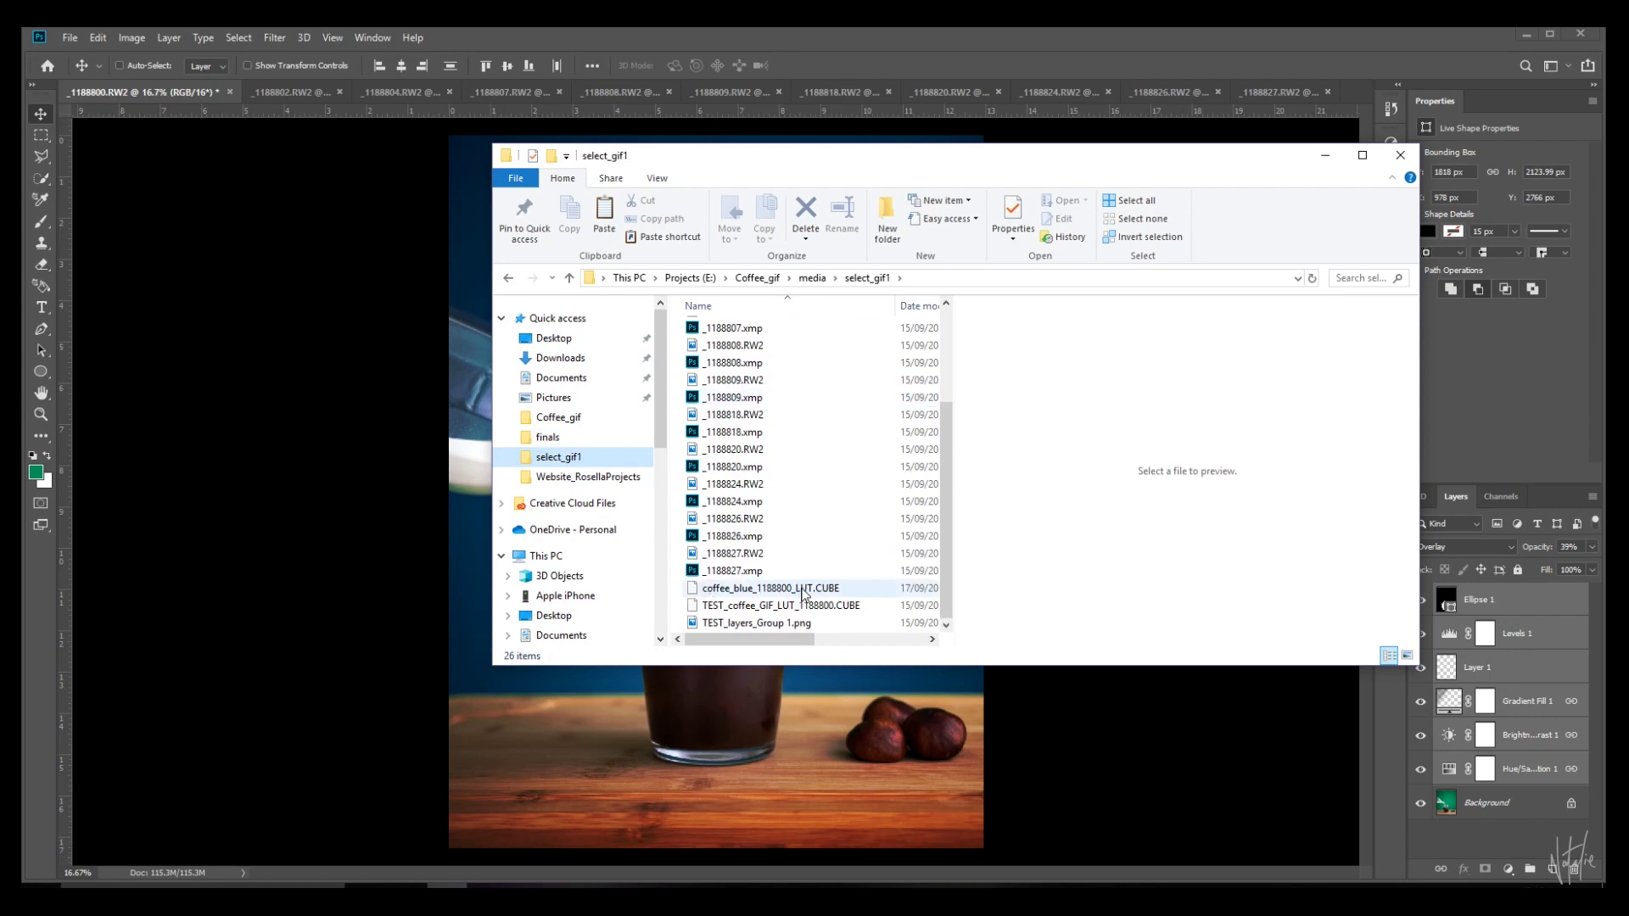
pyautogui.click(803, 589)
# - Move the Explorer window over the photo and dismiss a taskbar recent-items list
pyautogui.moveTo(816, 167); pyautogui.dragTo(982, 341)
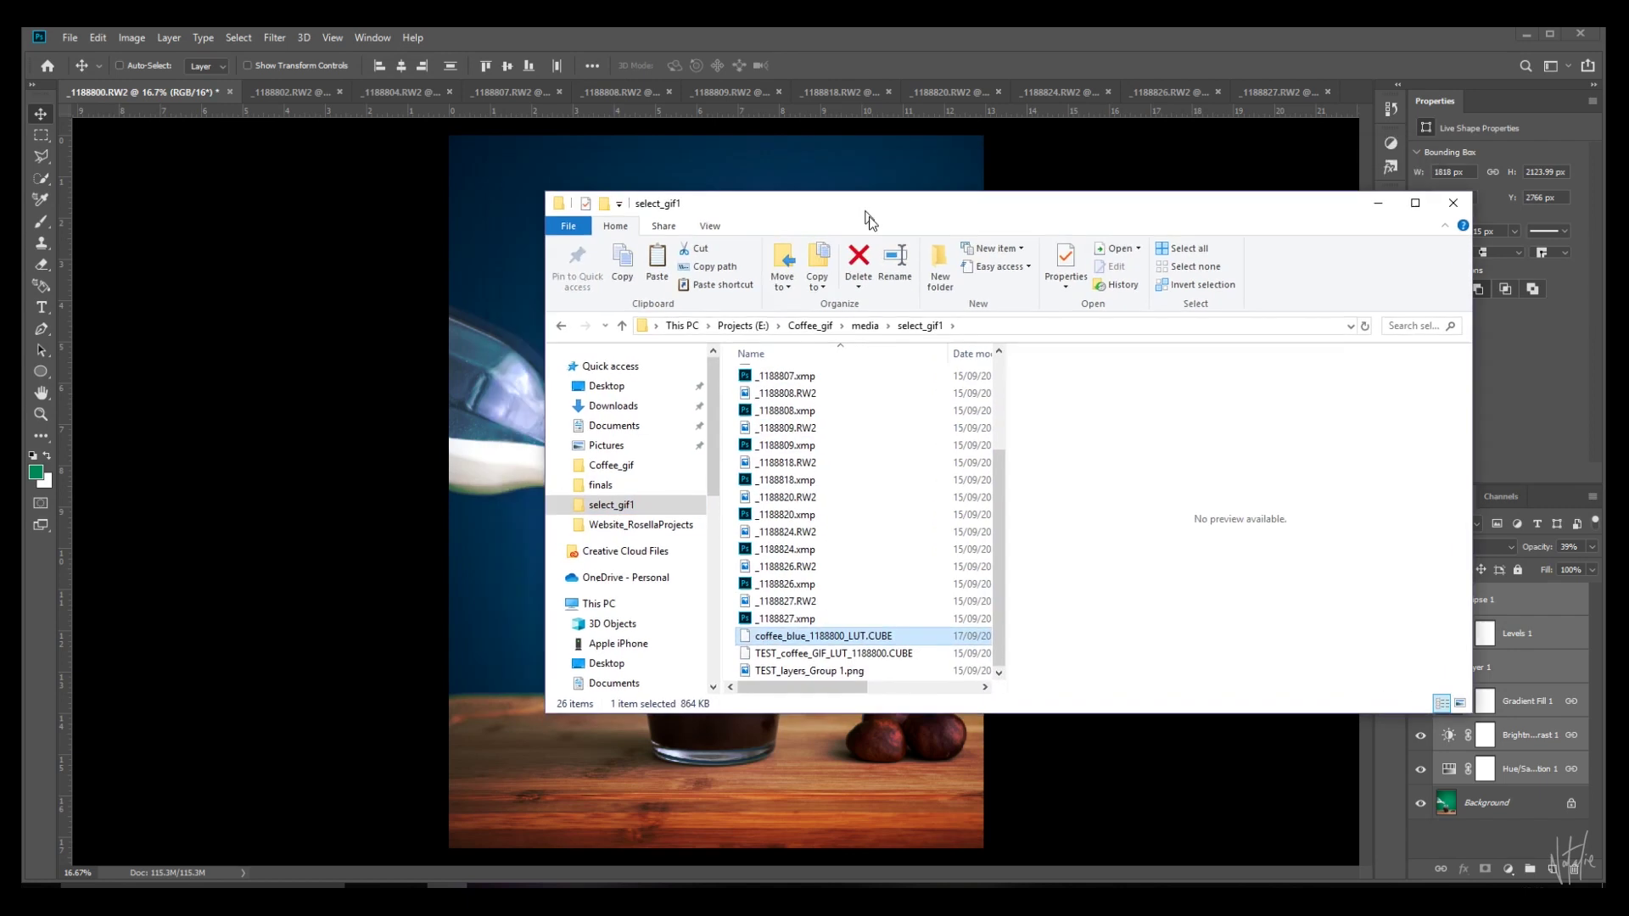
pyautogui.rightClick(461, 881)
pyautogui.click(412, 816)
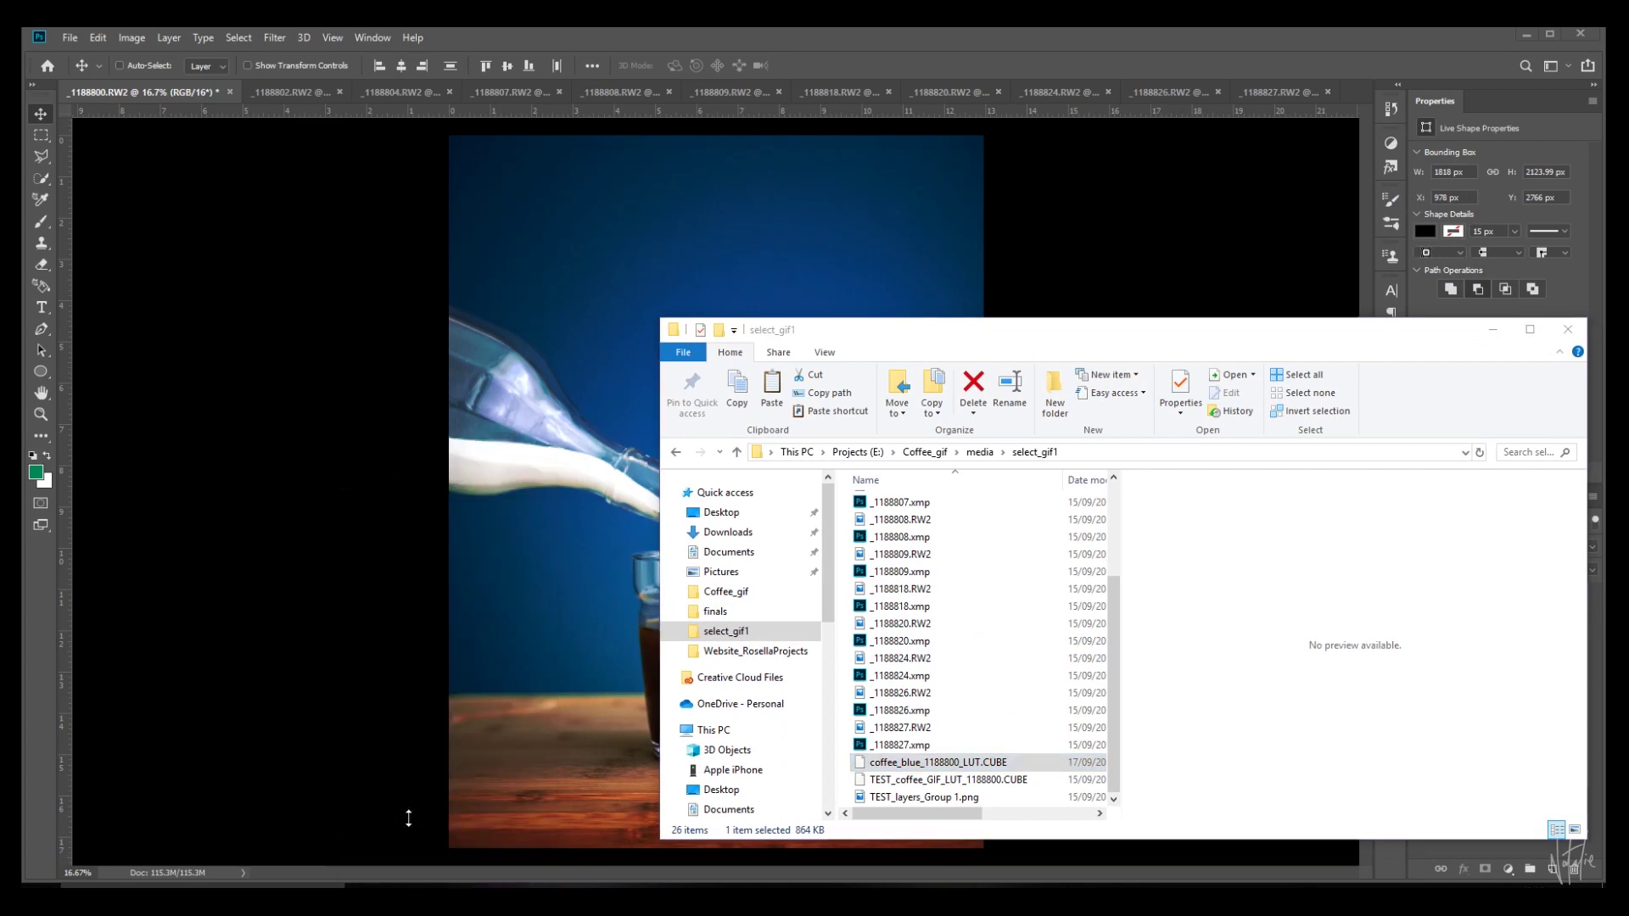
pyautogui.moveTo(452, 44); pyautogui.dragTo(536, 109)
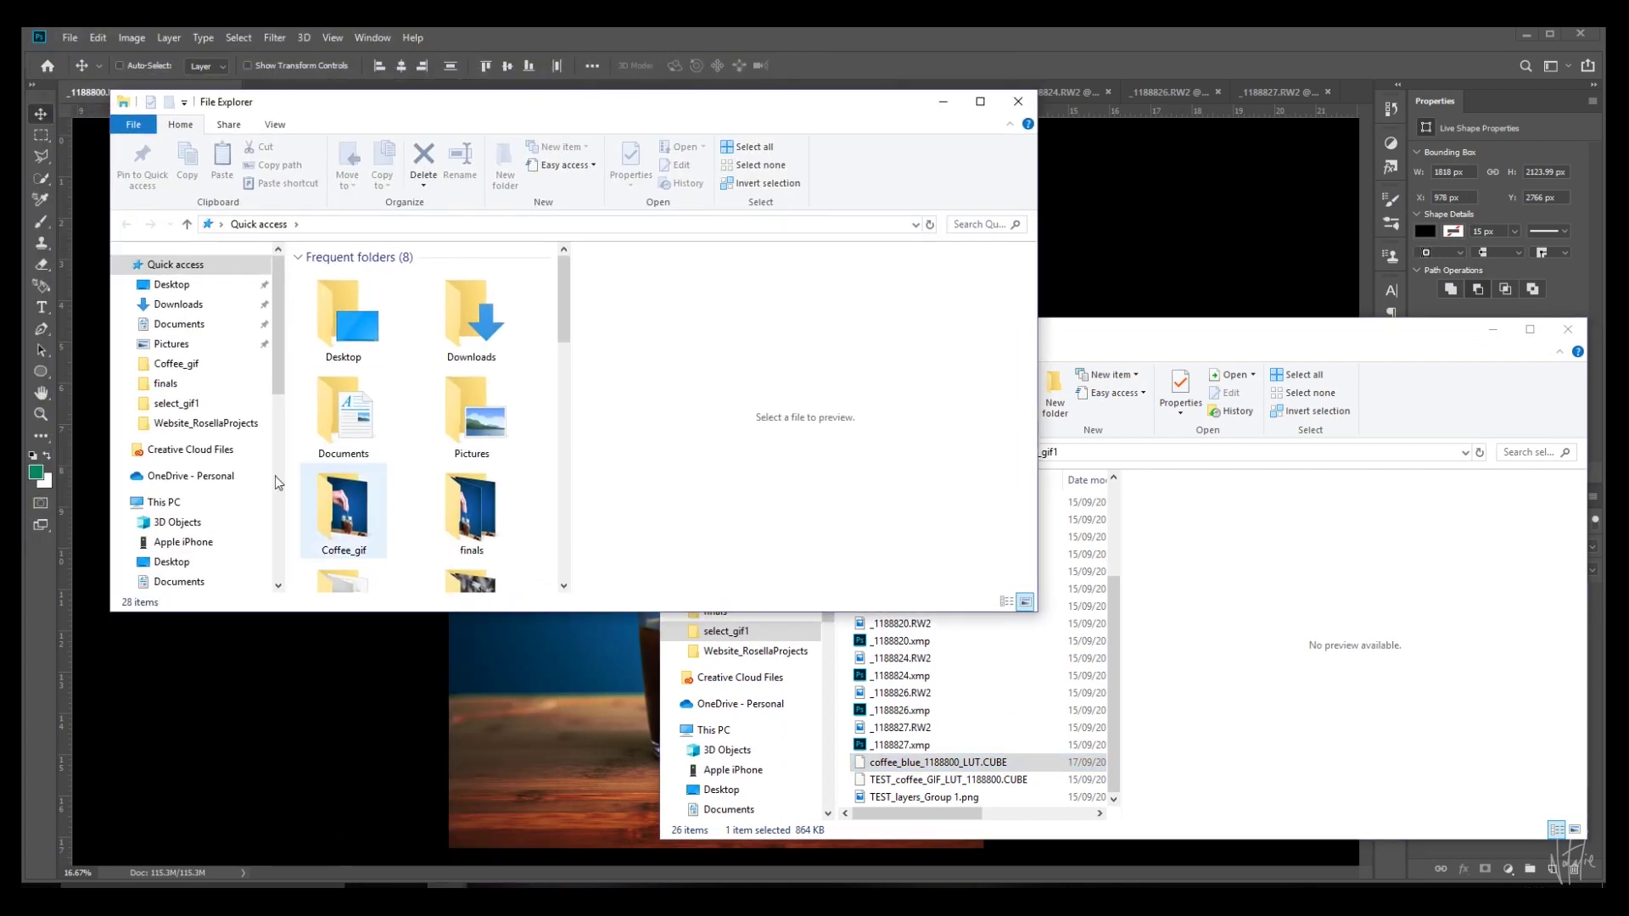
pyautogui.scroll(-5, 190, 509)
# - Find the 3DLUTs presets folder by searching the C drive, and open it
pyautogui.click(168, 549)
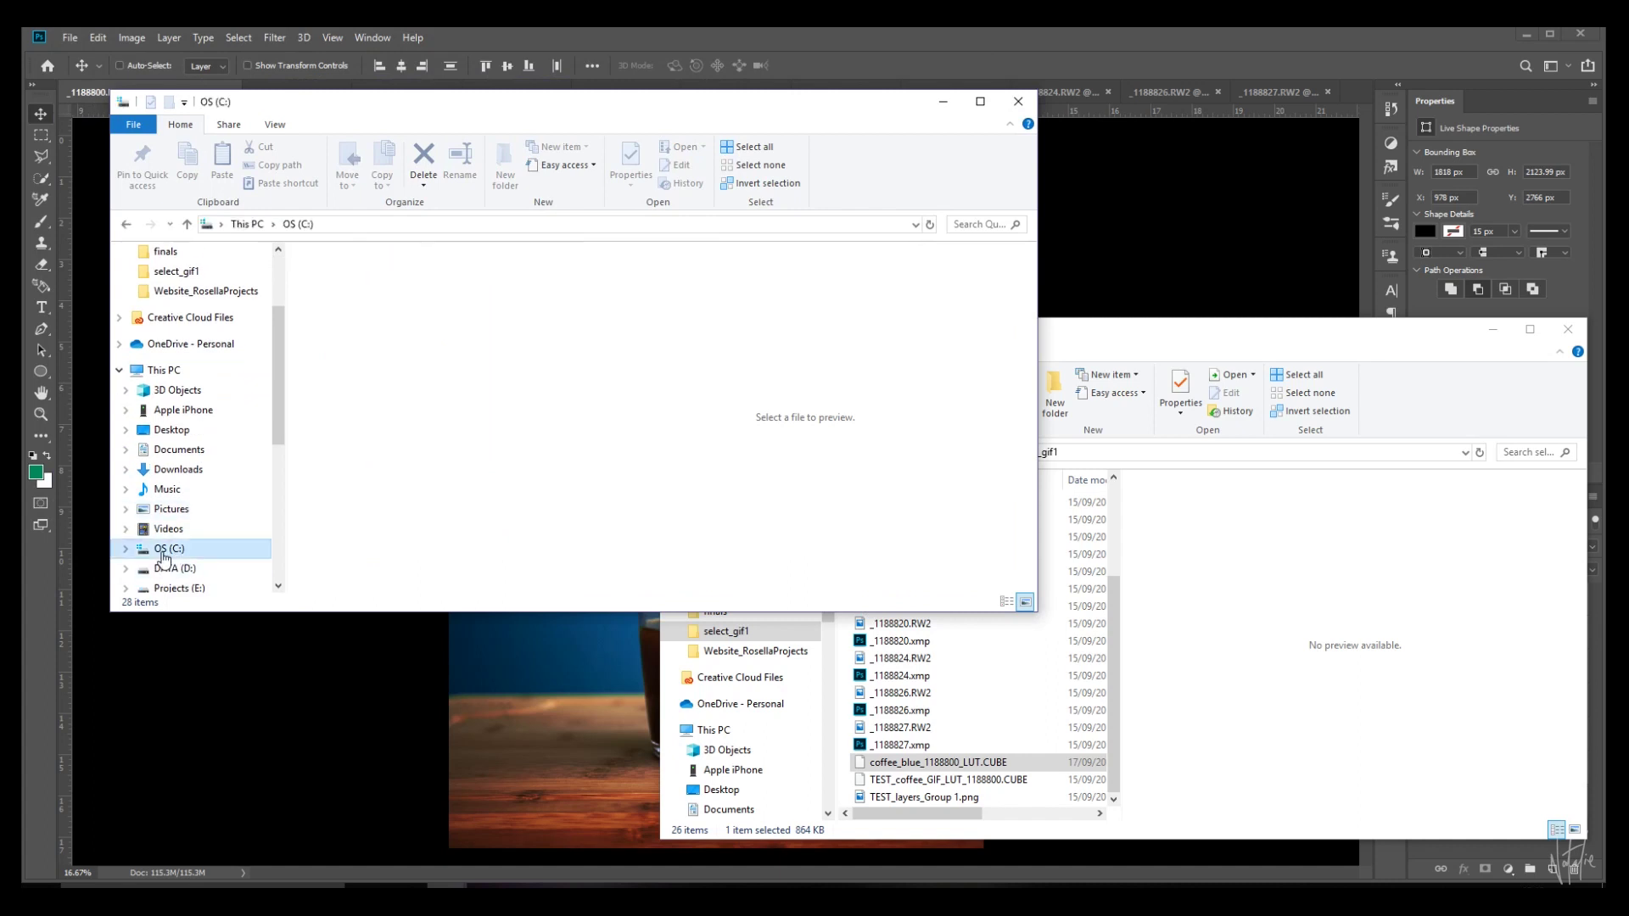
pyautogui.click(967, 226)
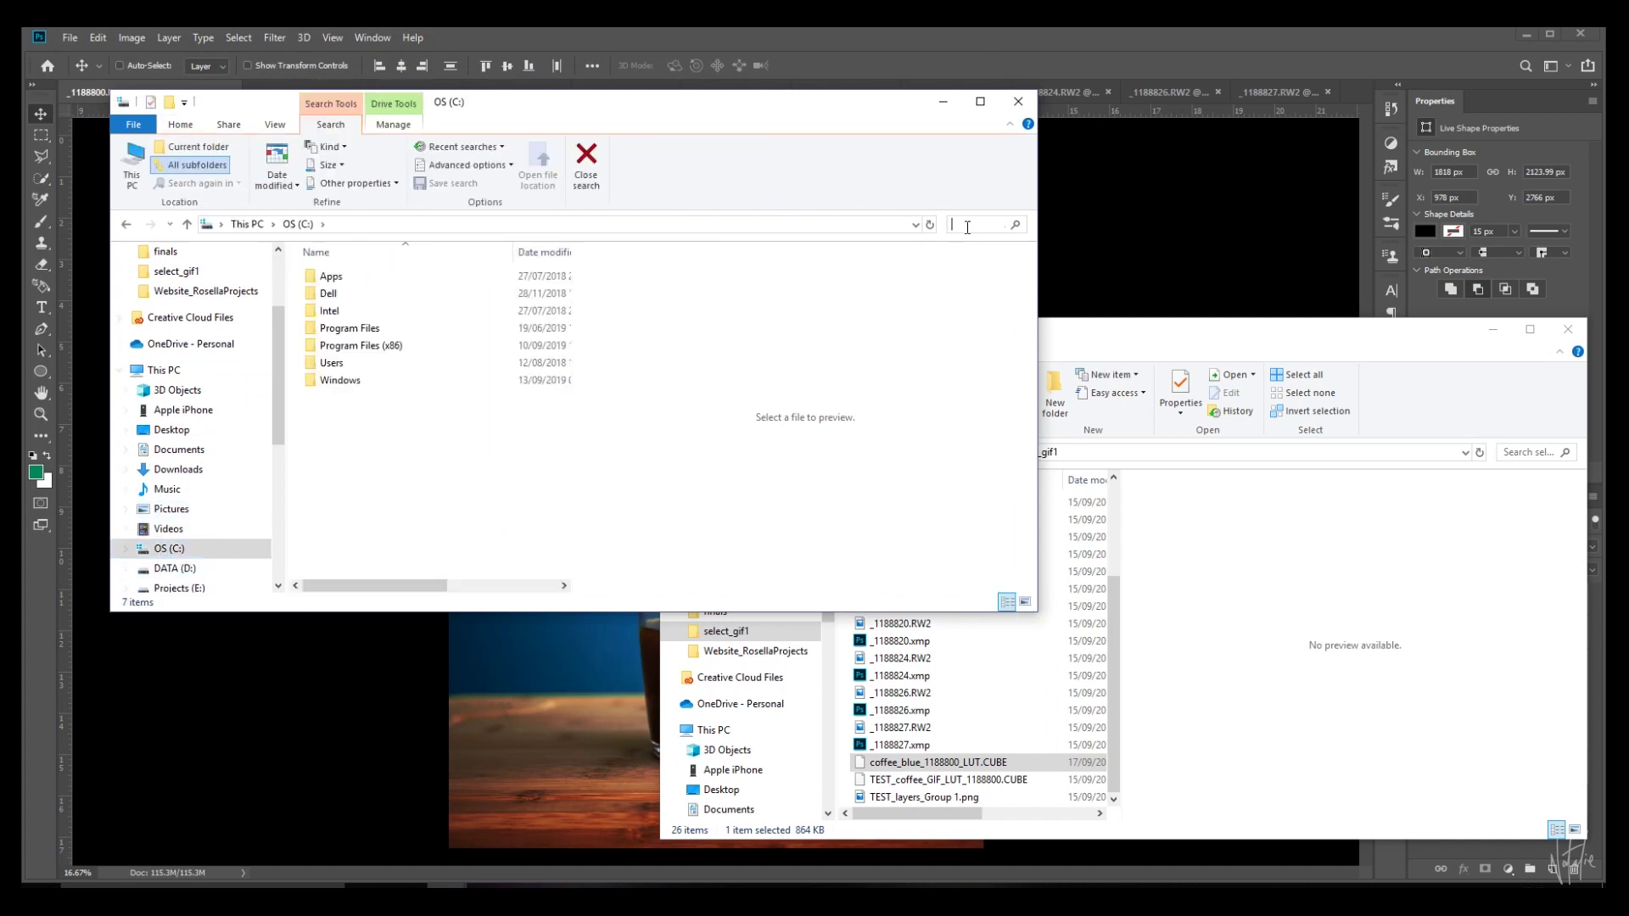
pyautogui.write('3dlut')
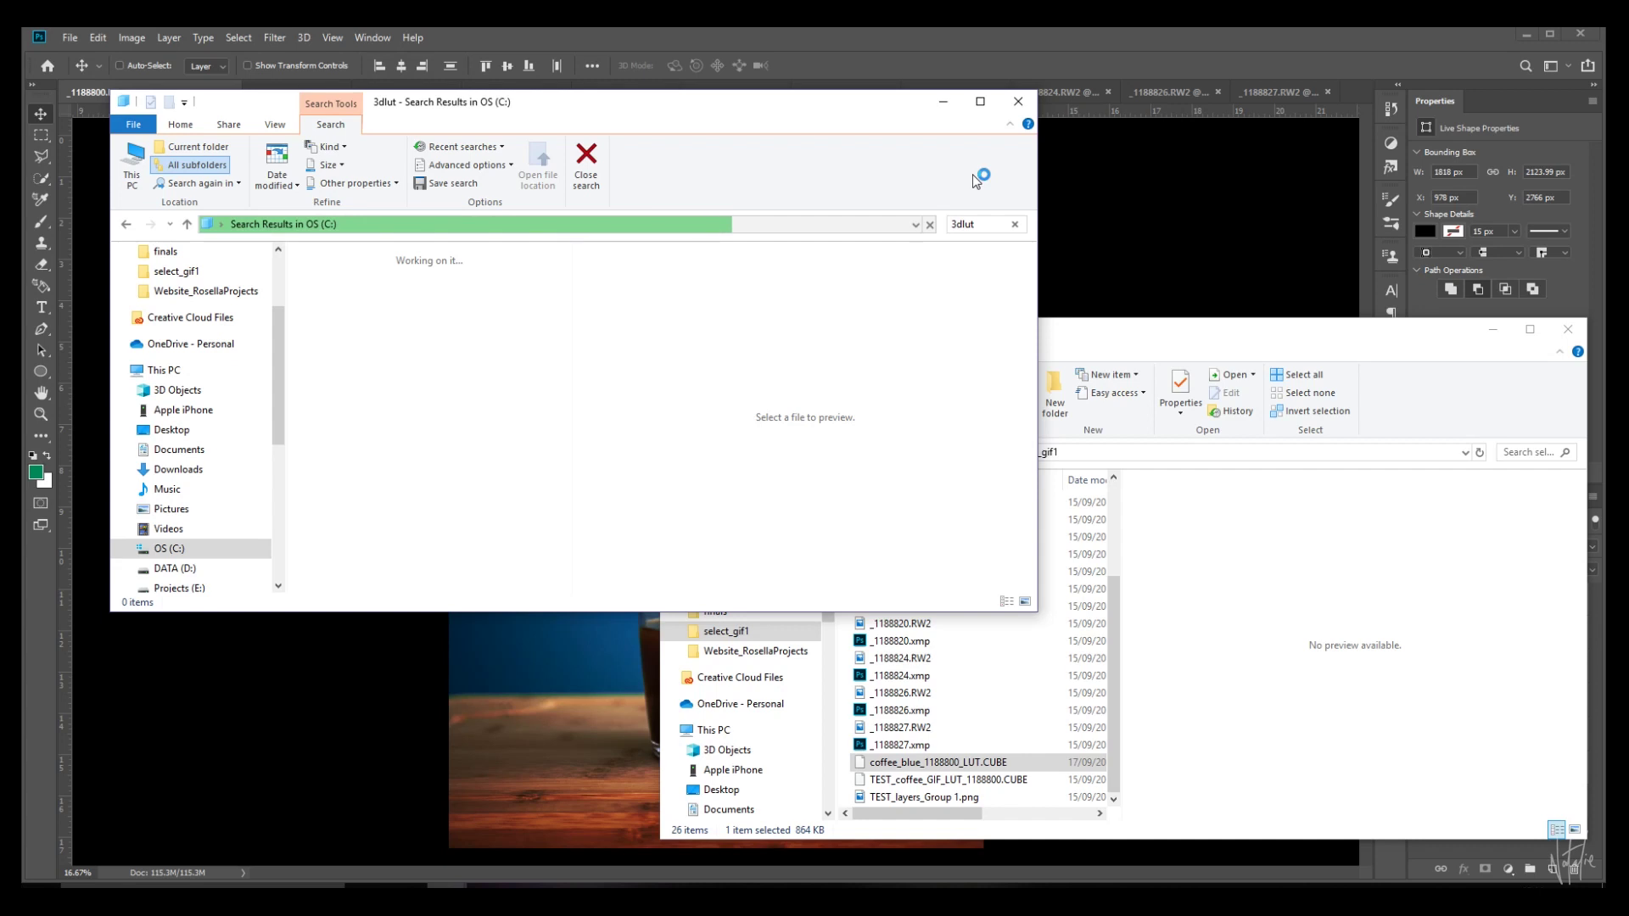
pyautogui.rightClick(455, 279)
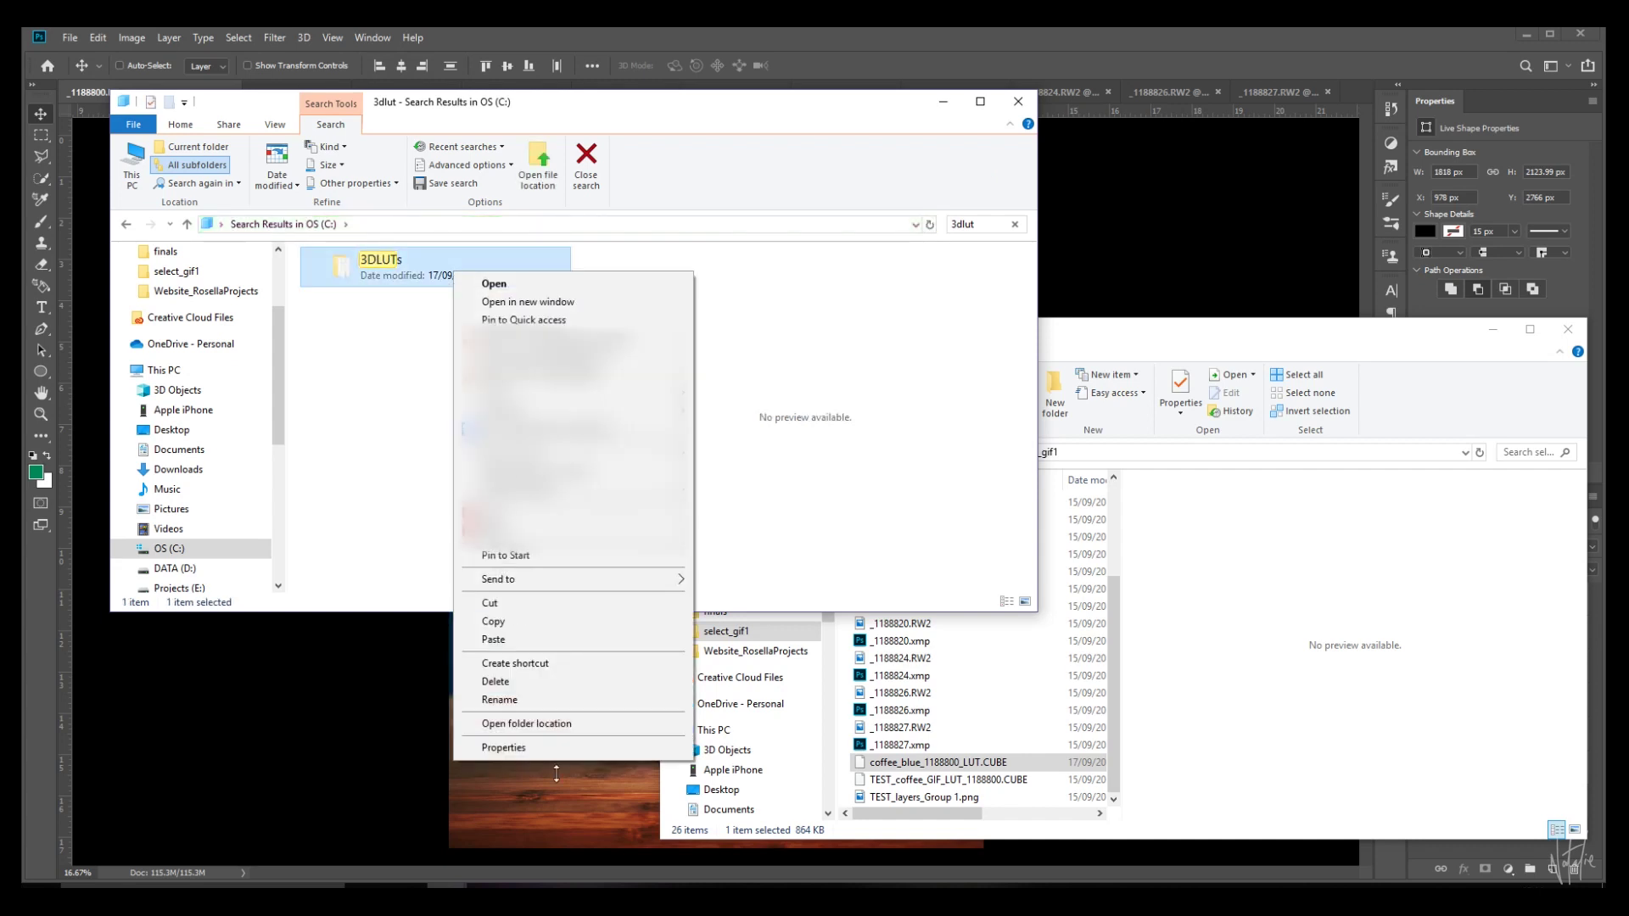
pyautogui.click(547, 723)
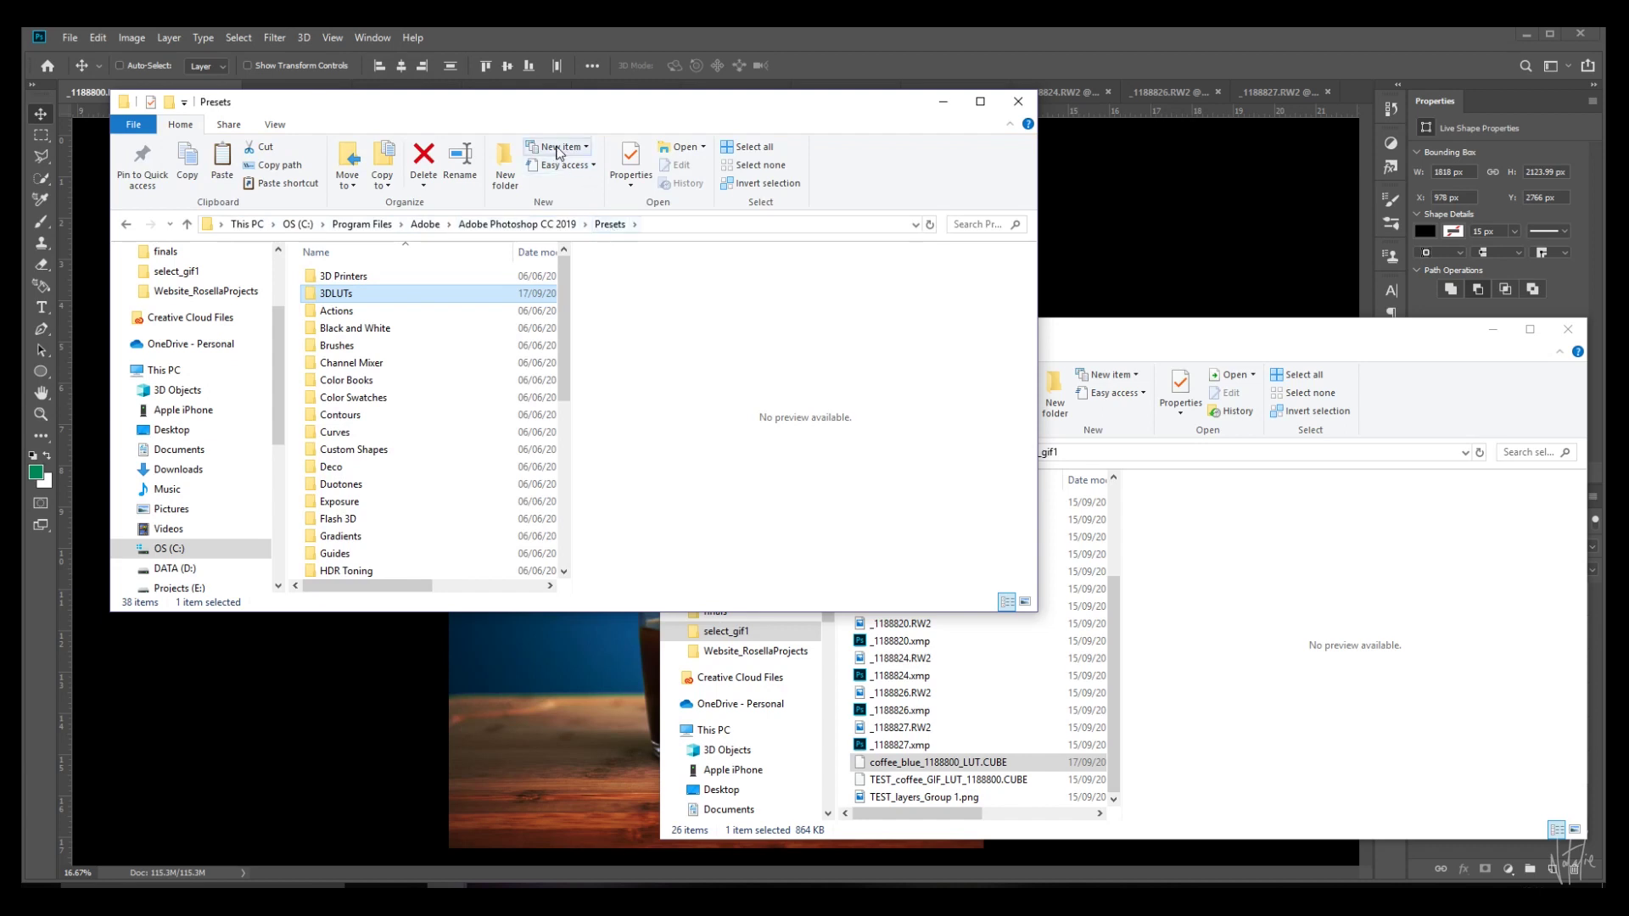
pyautogui.doubleClick(336, 293)
# - Copy coffee_blue_1188800_LUT.CUBE into 3DLUTs with administrator permission and close that window
pyautogui.click(1218, 433)
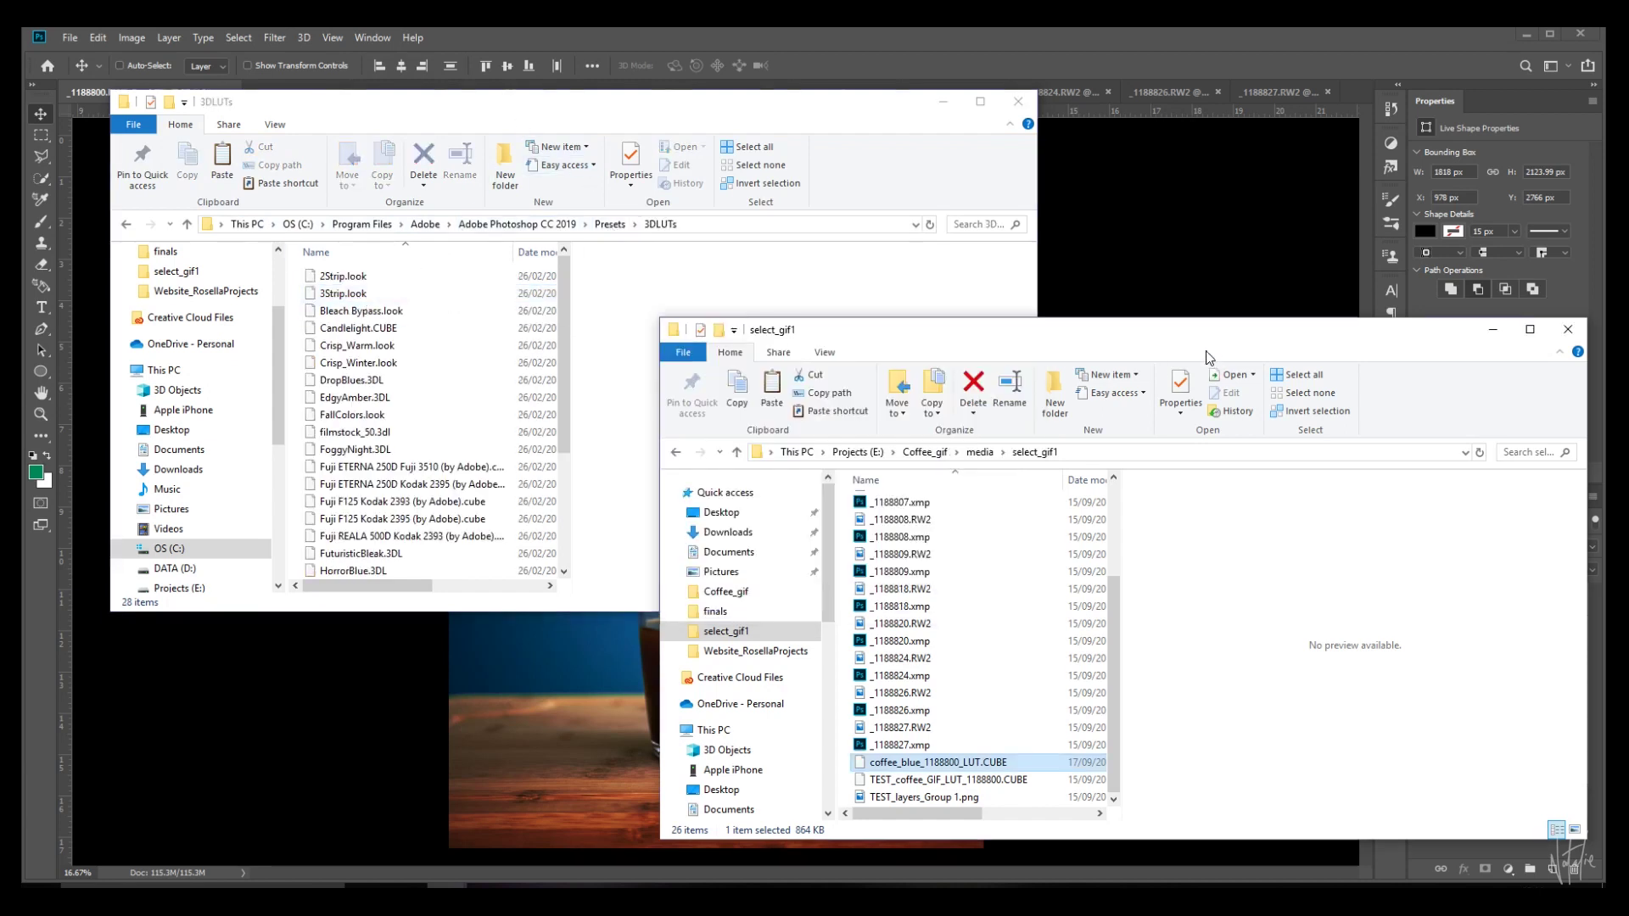
pyautogui.moveTo(856, 690)
pyautogui.mouseDown()
pyautogui.moveTo(878, 762)
pyautogui.moveTo(400, 433)
pyautogui.mouseUp()
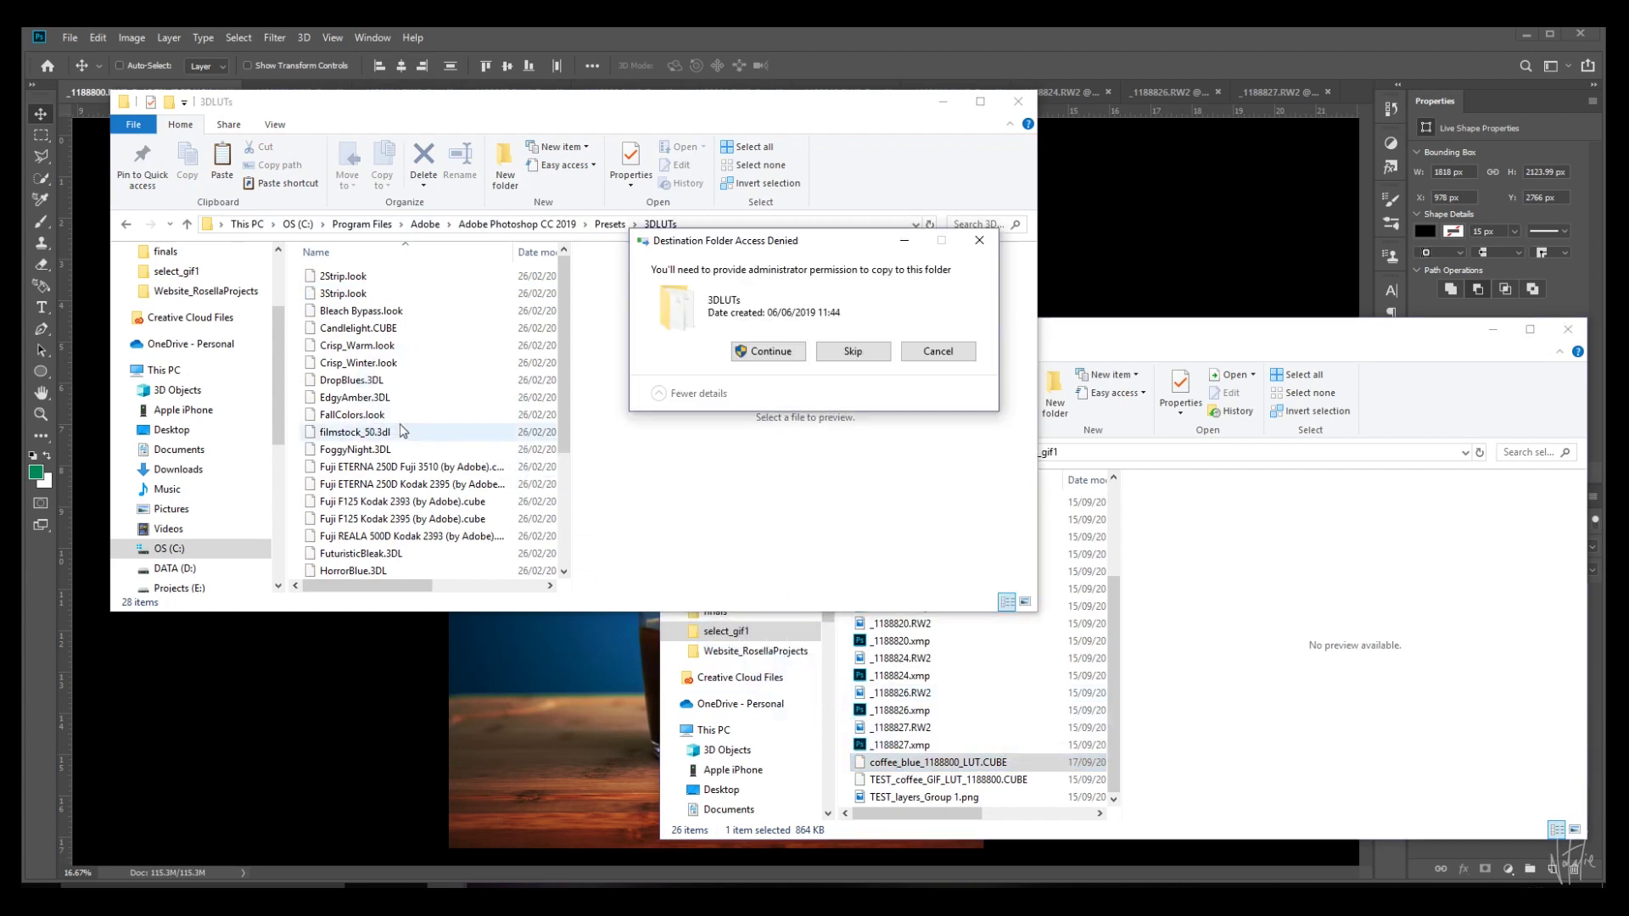
pyautogui.click(765, 351)
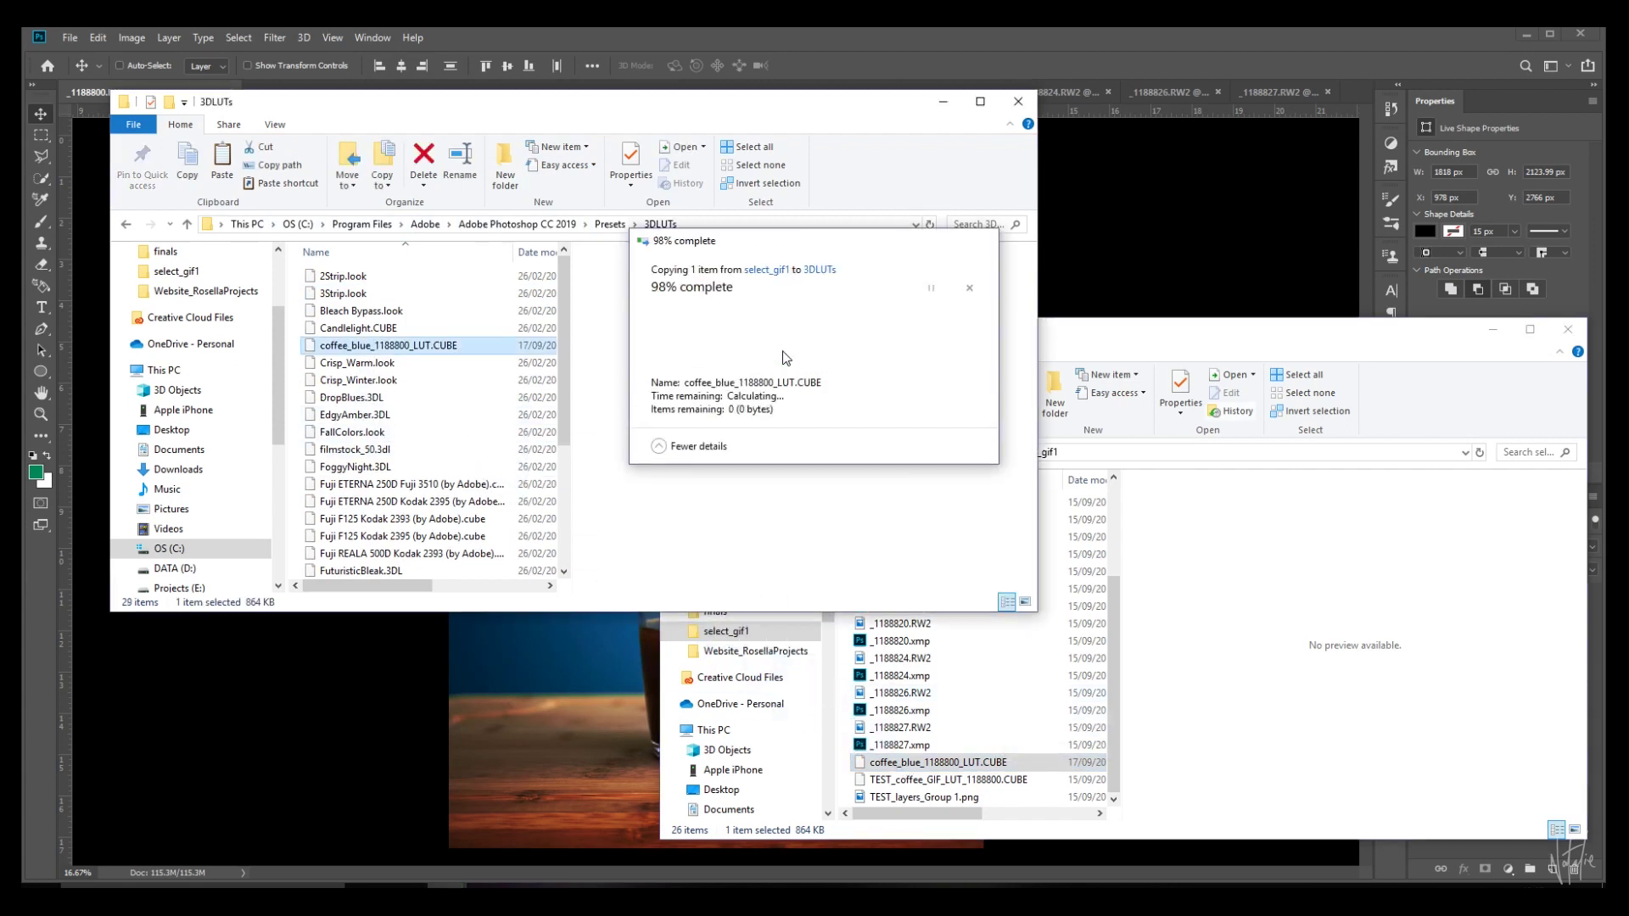
pyautogui.click(1019, 101)
# - Add a Color Lookup layer to the _1188802 photo and list its 3D LUT File choices
pyautogui.click(1565, 328)
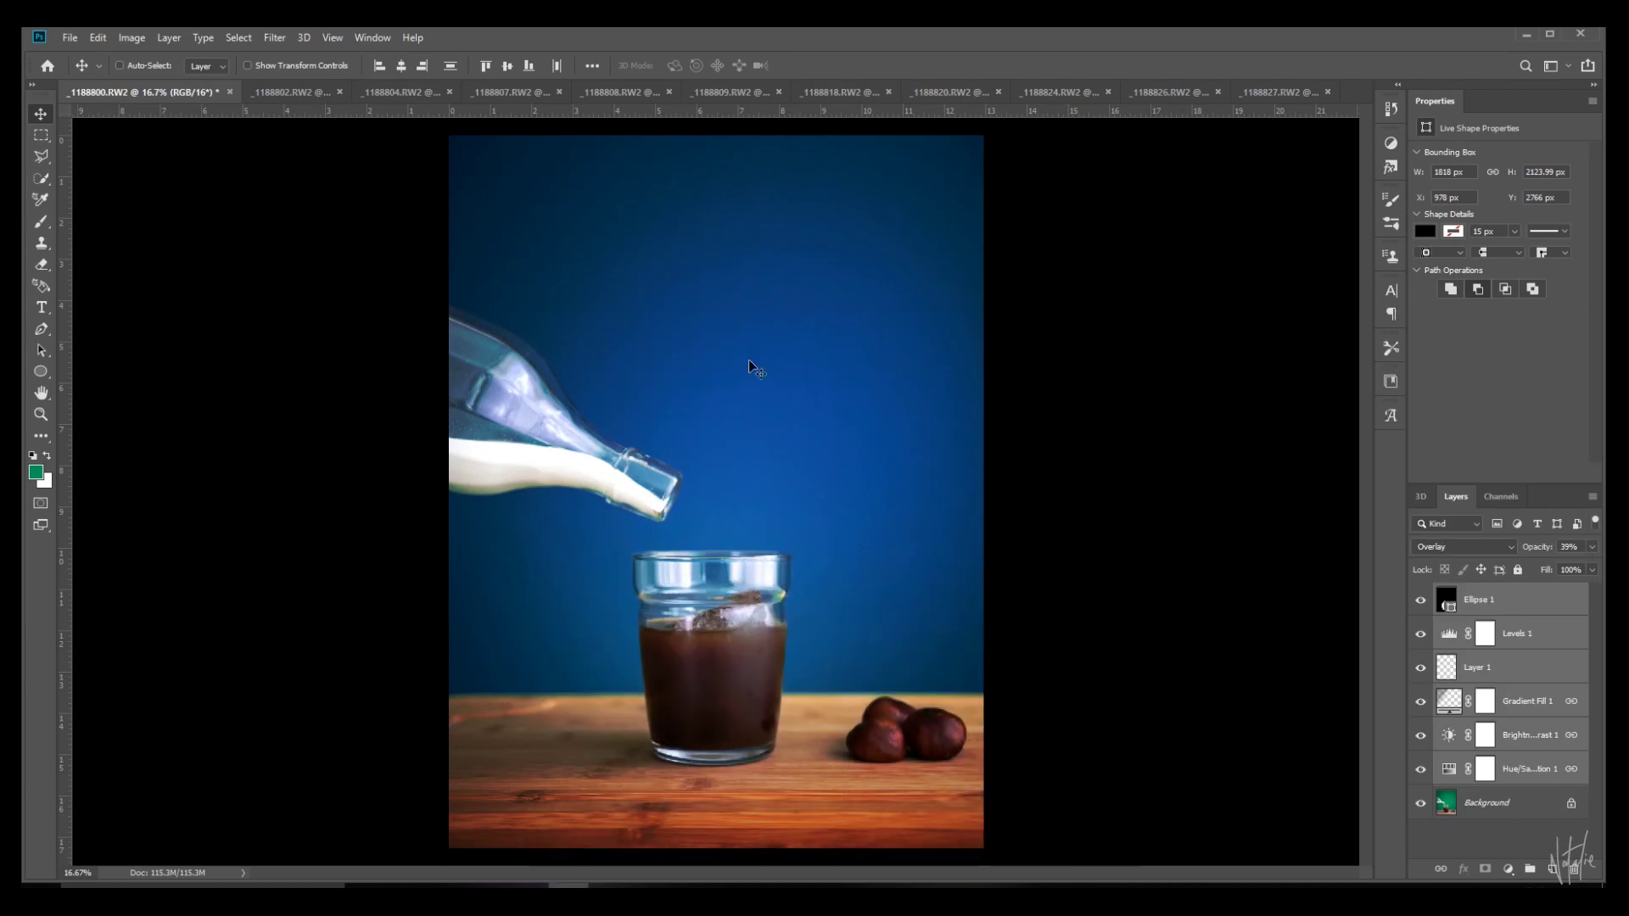
pyautogui.click(290, 91)
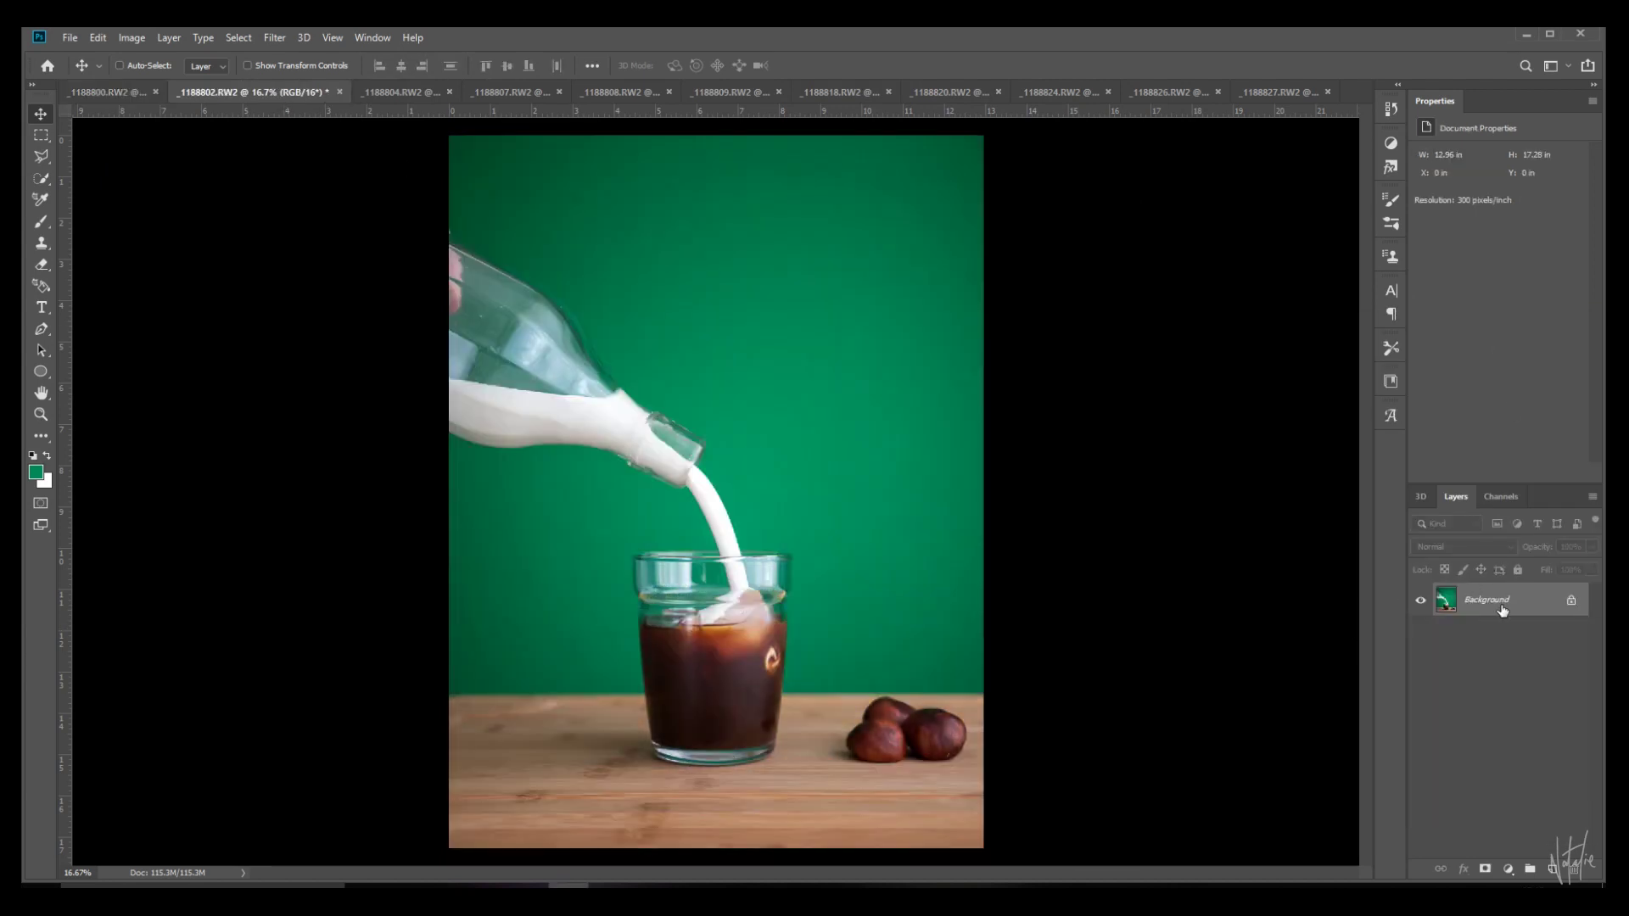
pyautogui.click(372, 36)
pyautogui.click(420, 171)
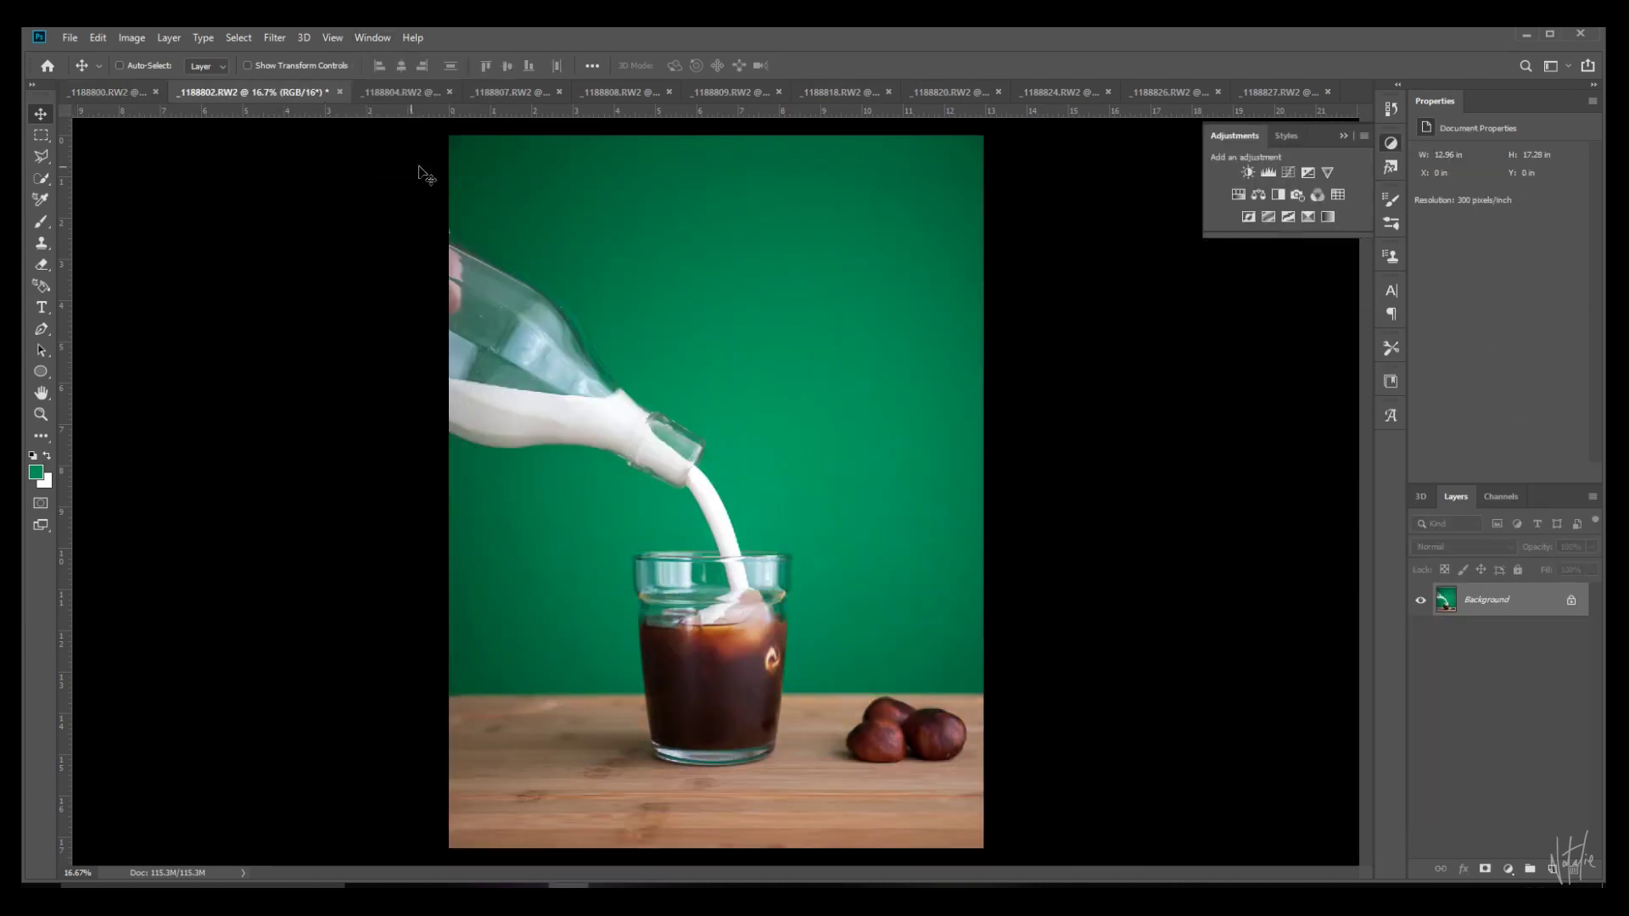
pyautogui.click(1337, 195)
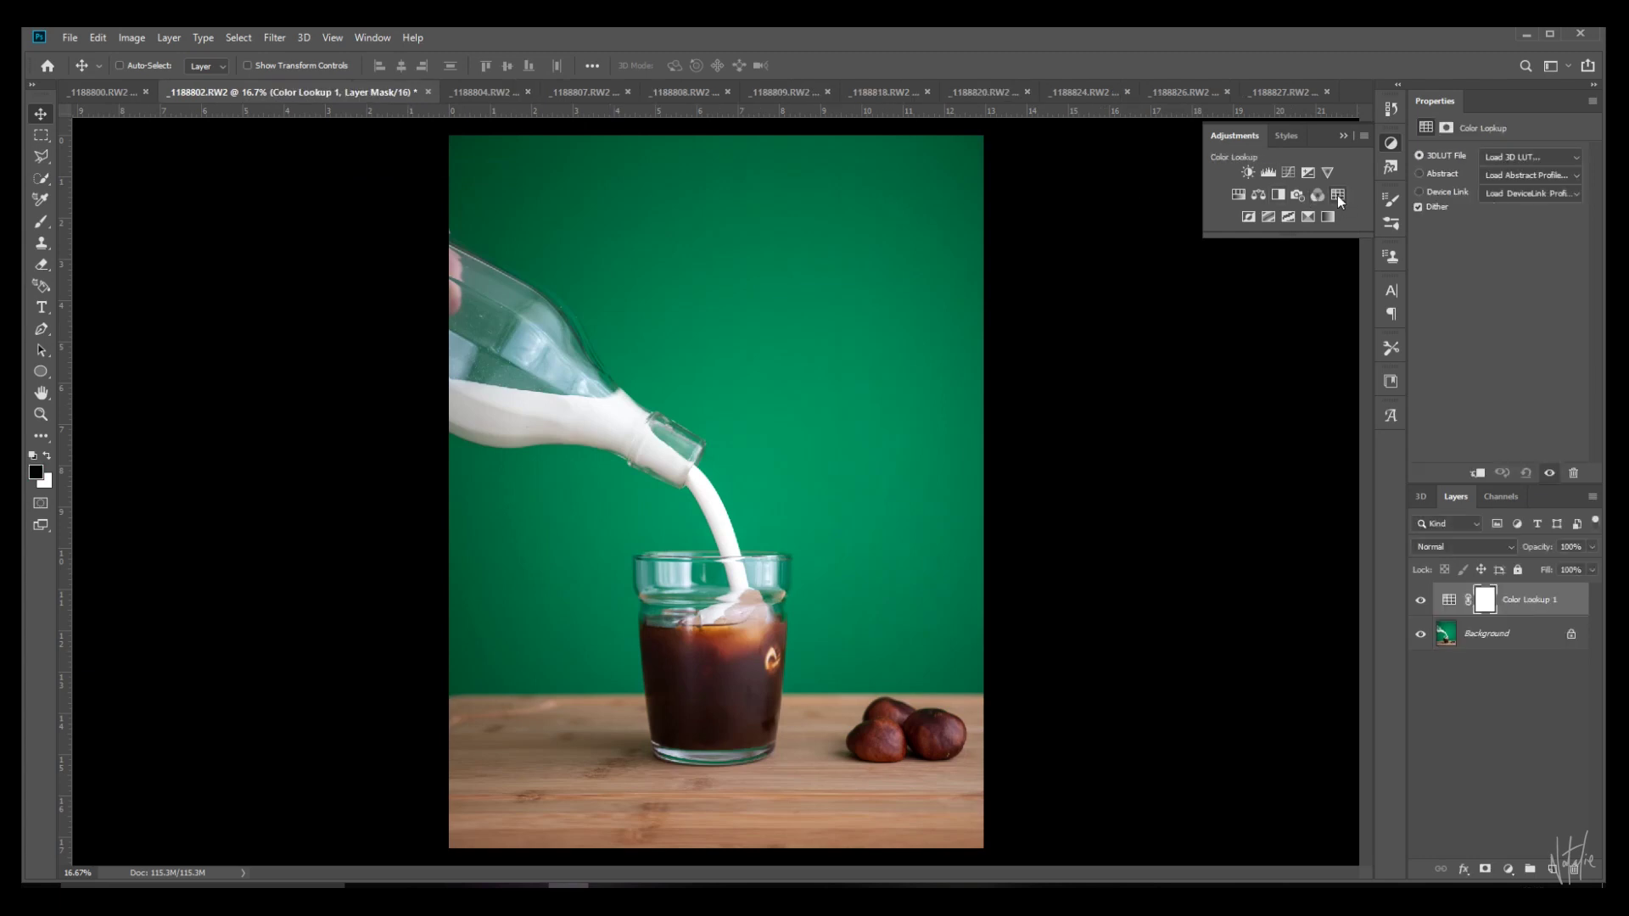
pyautogui.click(1522, 157)
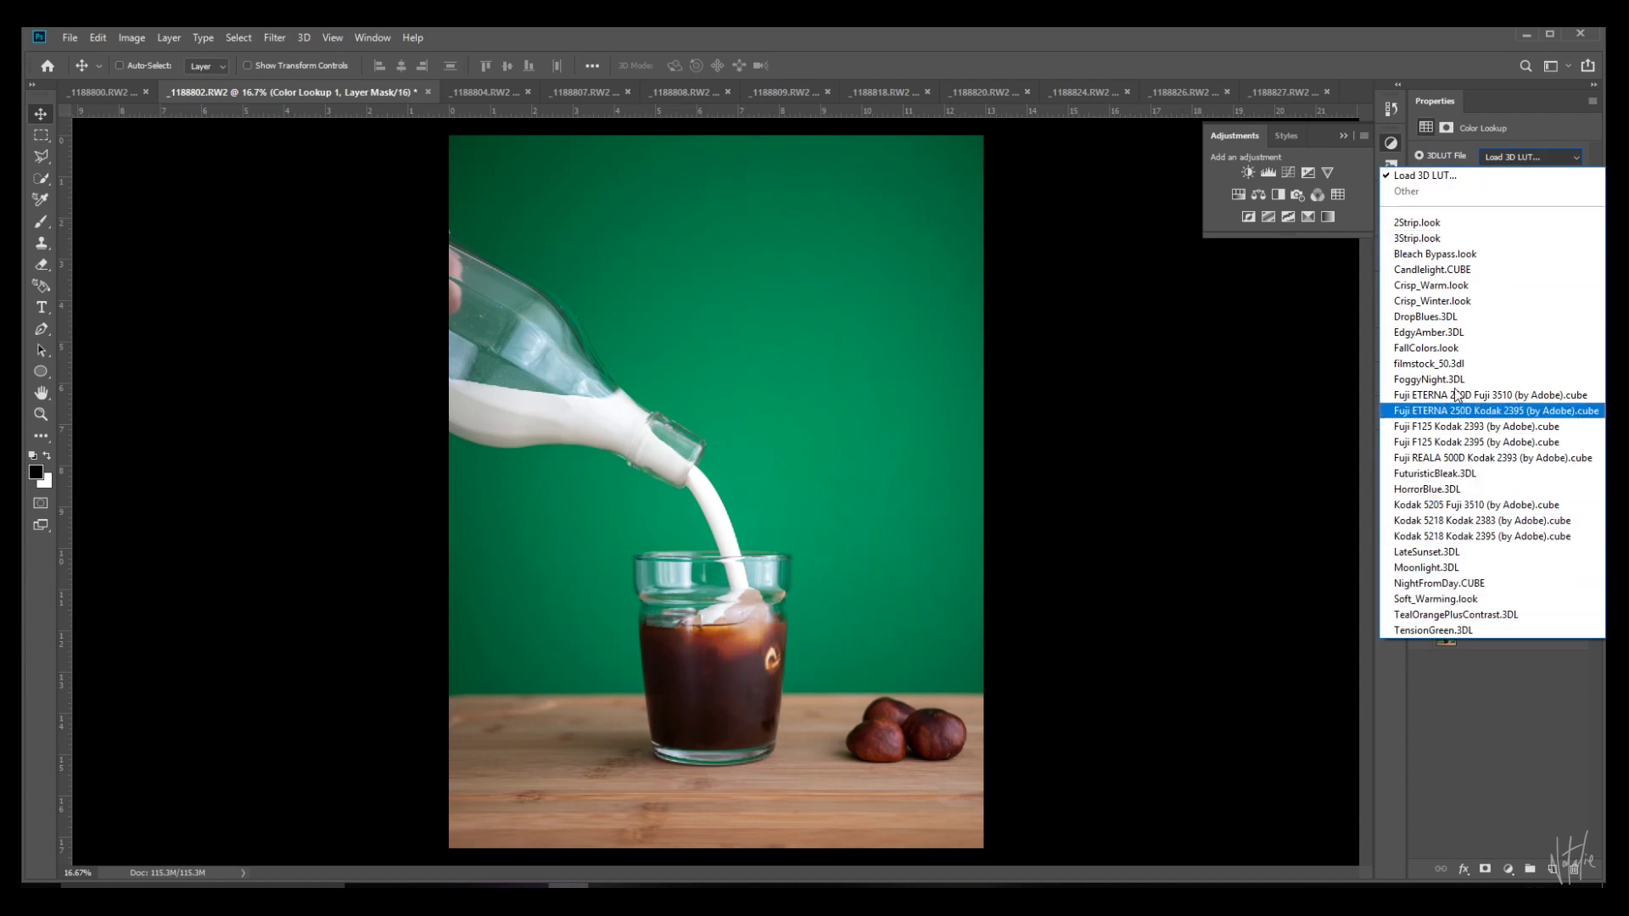
# - Load coffee_blue_1188800_LUT.CUBE as the Color Lookup layer's 3D LUT file
pyautogui.click(1425, 174)
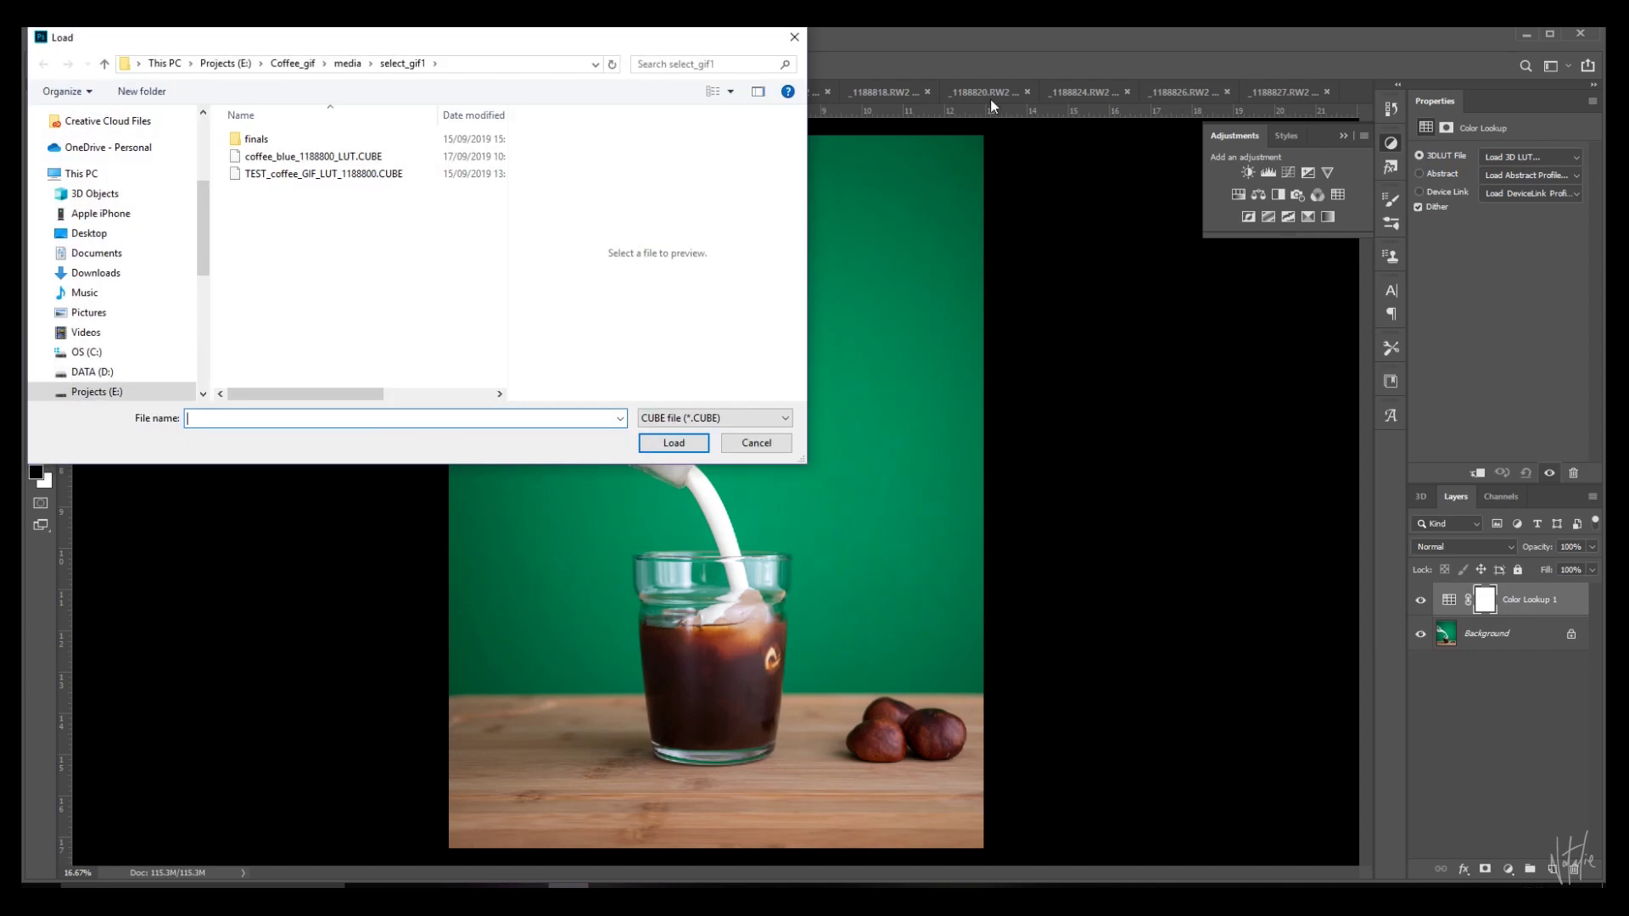
pyautogui.click(311, 157)
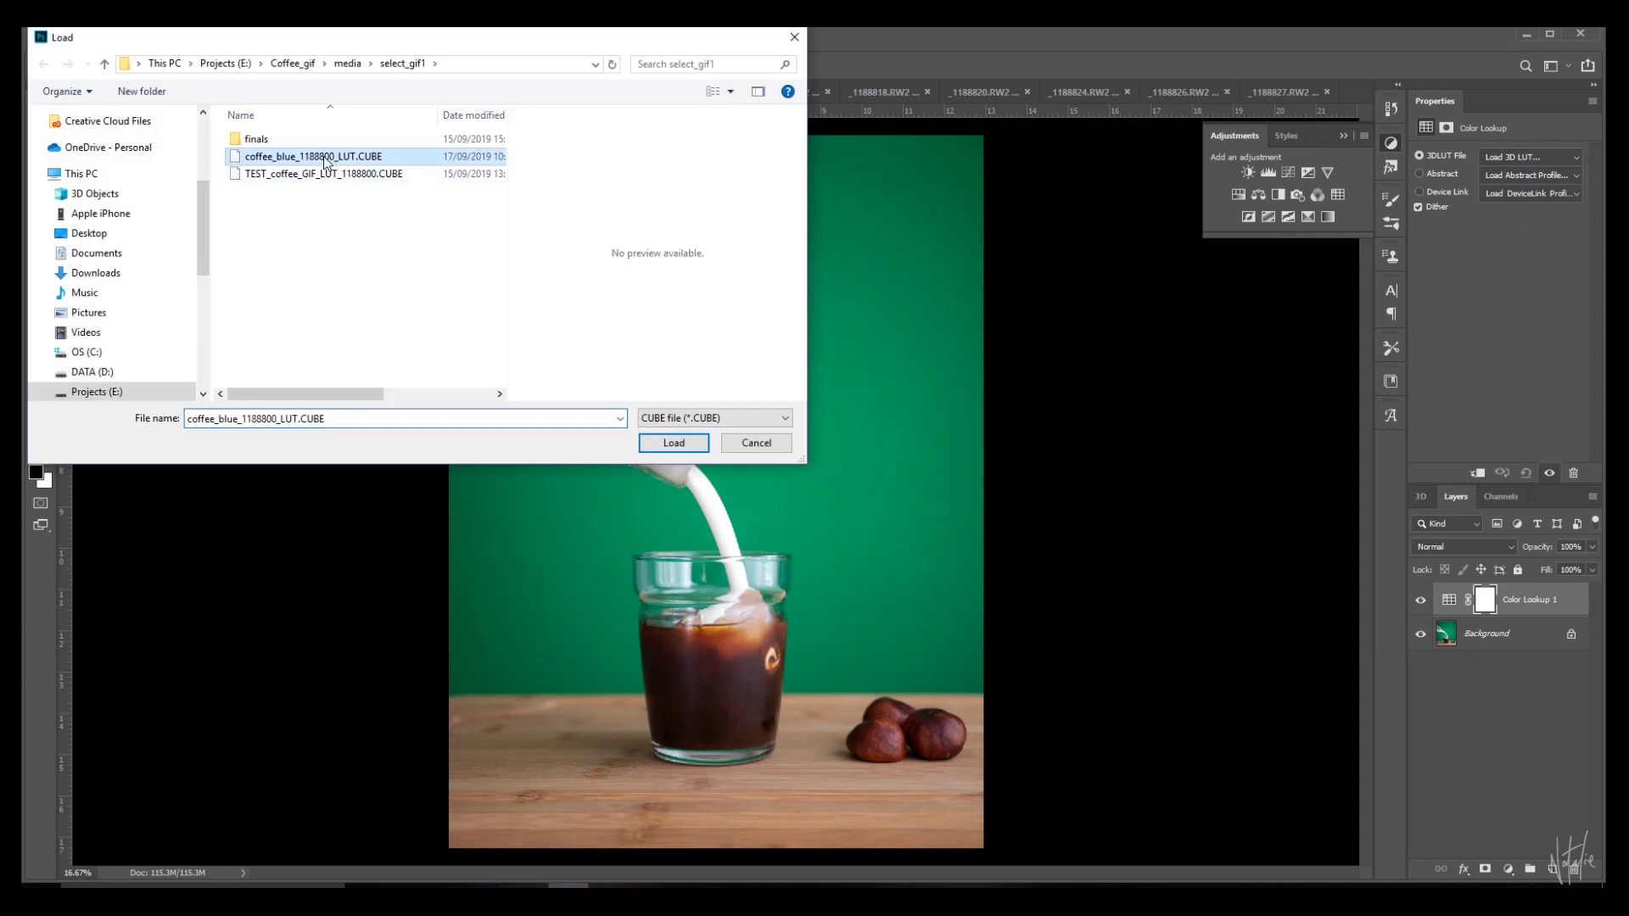
pyautogui.click(674, 444)
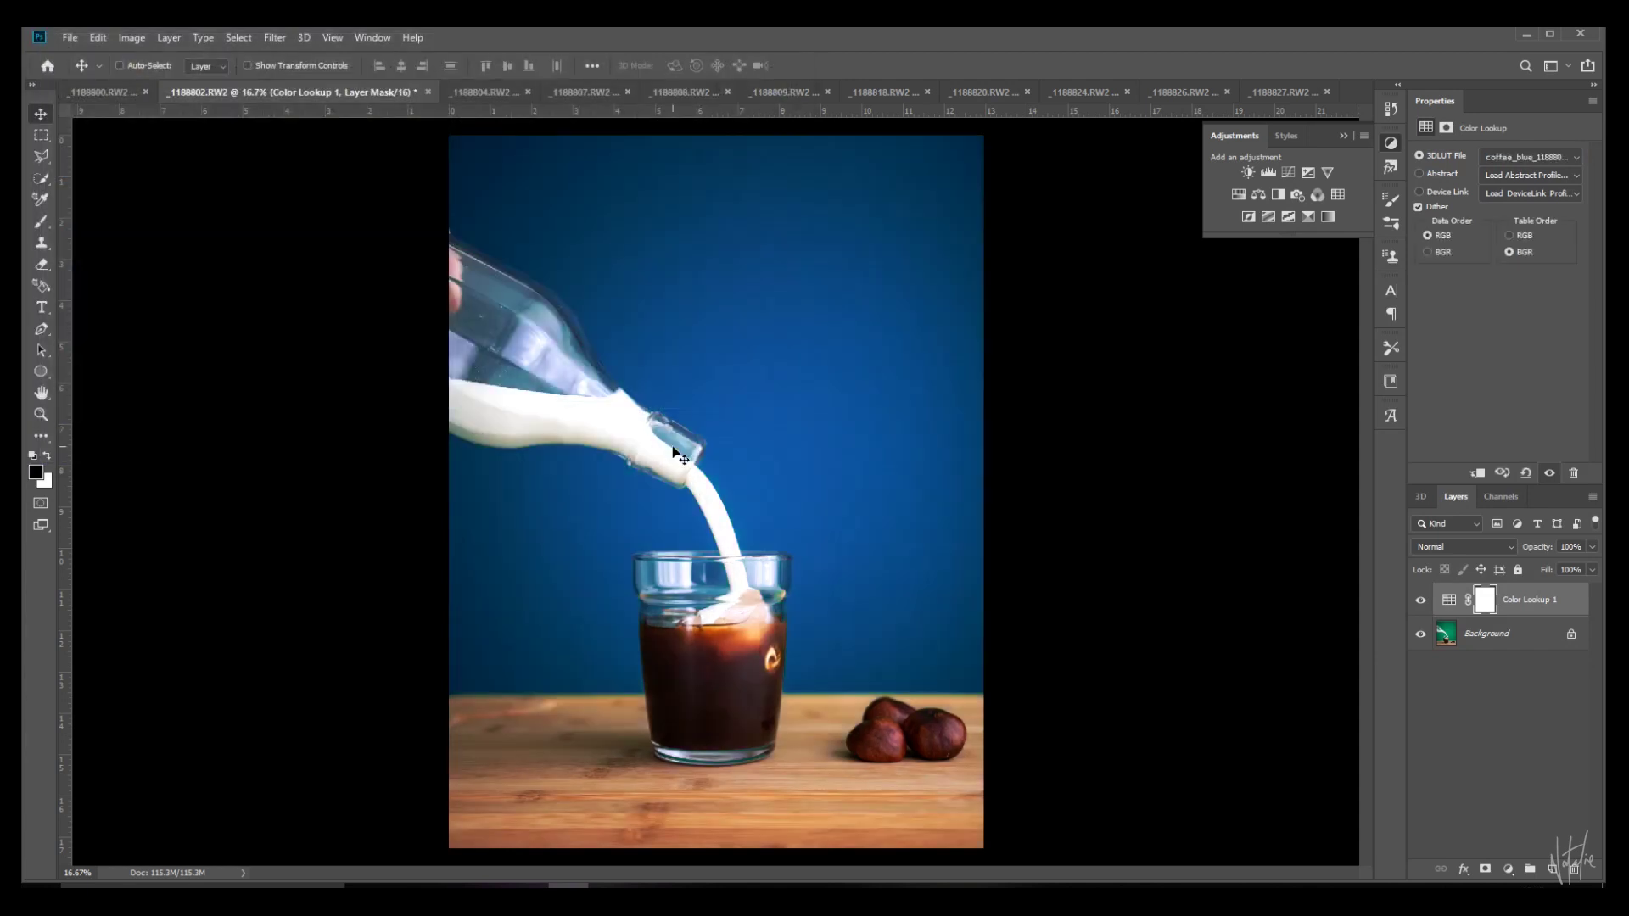